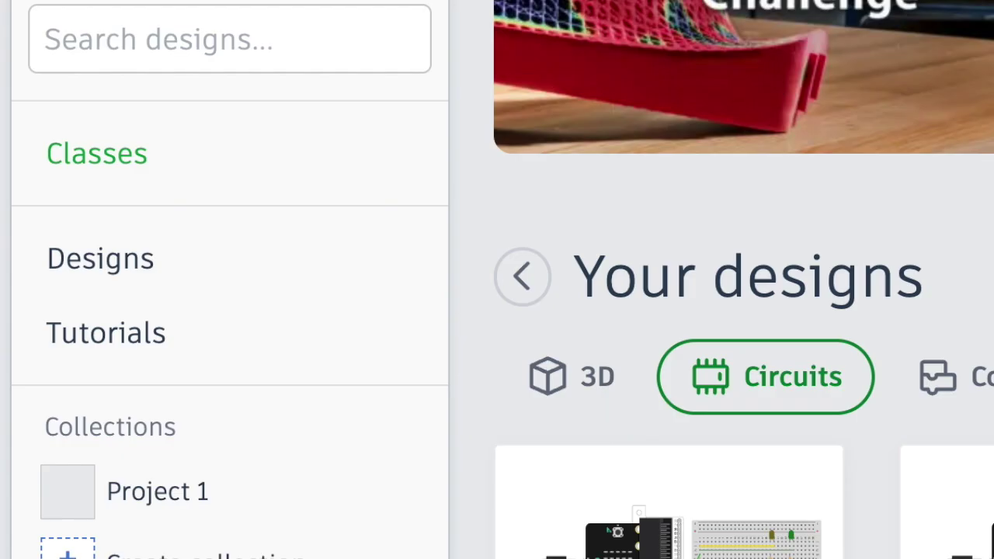
Open the list of saved designs and start creating a new design
{"action": "scroll", "coordinate": [339, 256], "scroll_direction": "down", "scroll_amount": 2}
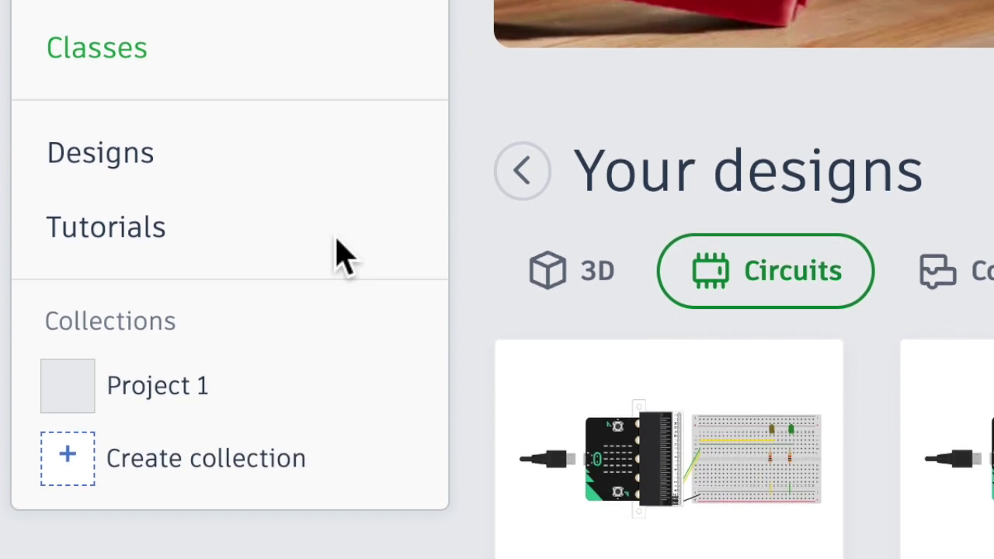
{"action": "left_click", "coordinate": [130, 169]}
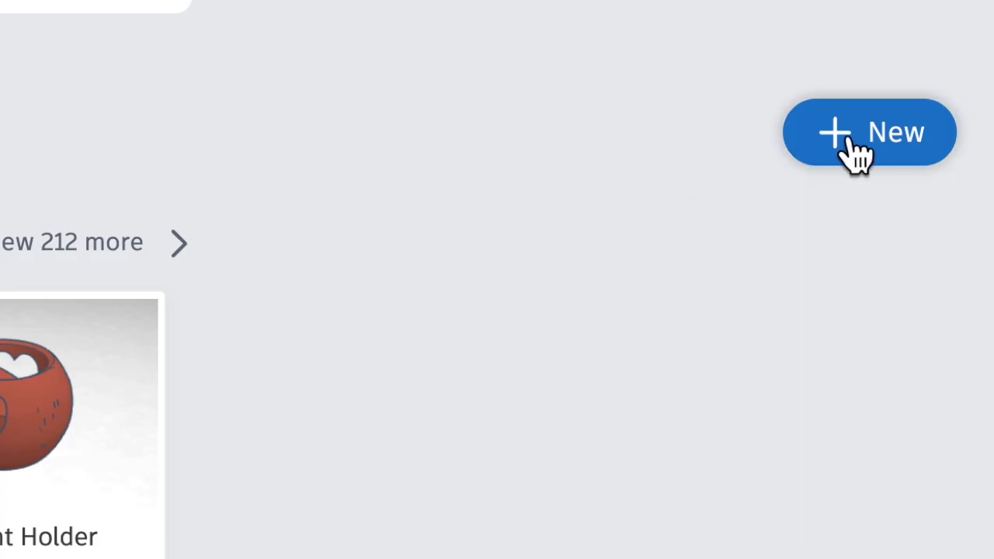
{"action": "left_click", "coordinate": [854, 151]}
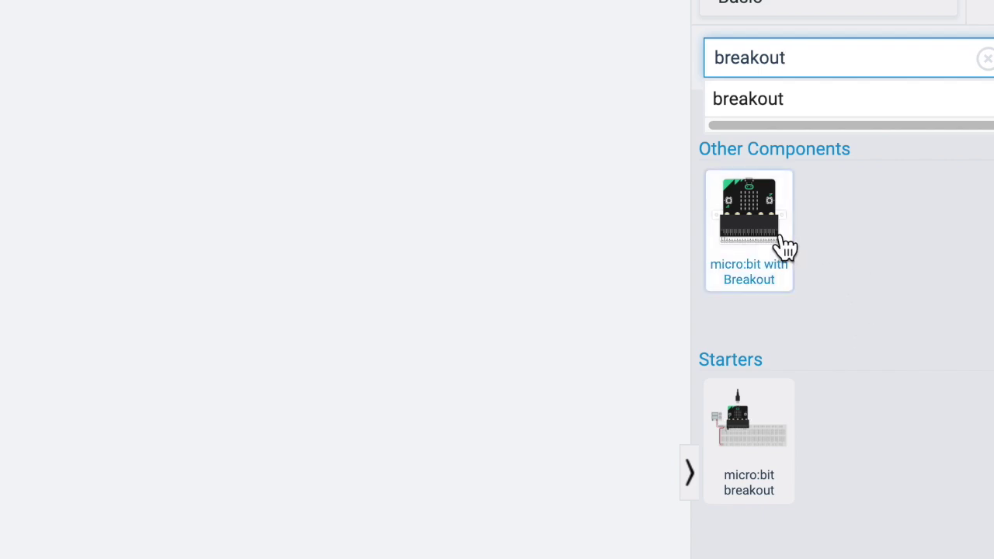
Place the micro:bit with Breakout, rotate its pins to face right, and title the design '6. Breadboard with Motor'
{"action": "left_click_drag", "start_coordinate": [761, 243], "coordinate": [96, 369]}
{"action": "left_click_drag", "start_coordinate": [581, 276], "coordinate": [257, 332]}
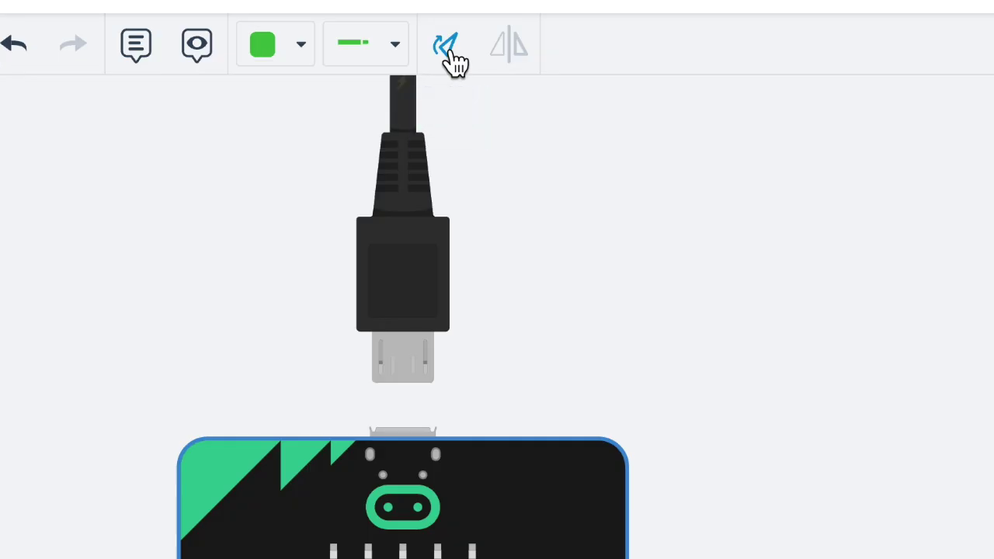
{"action": "left_click", "coordinate": [274, 74]}
{"action": "left_click", "coordinate": [274, 74]}
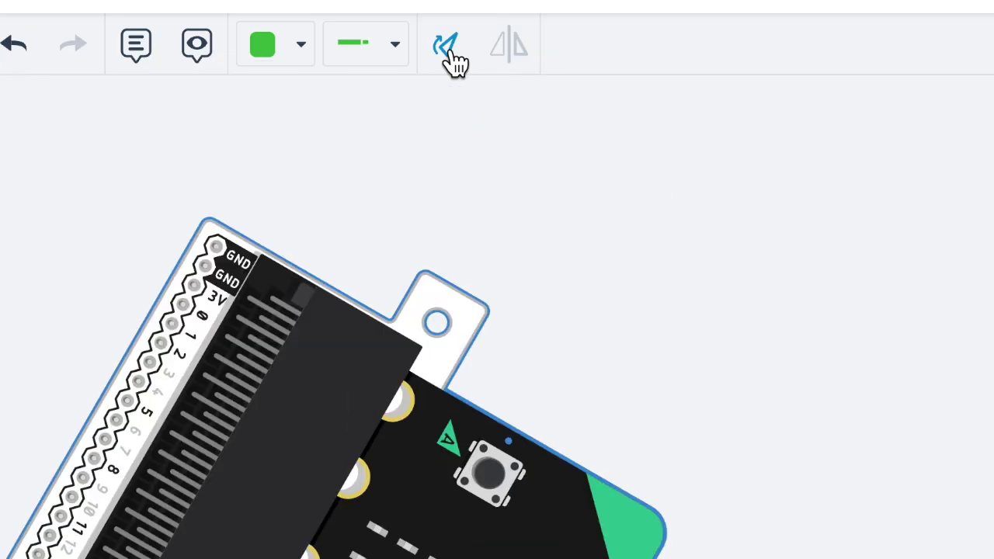
{"action": "left_click", "coordinate": [449, 52]}
{"action": "left_click", "coordinate": [449, 51]}
{"action": "left_click", "coordinate": [449, 51]}
{"action": "left_click", "coordinate": [449, 52]}
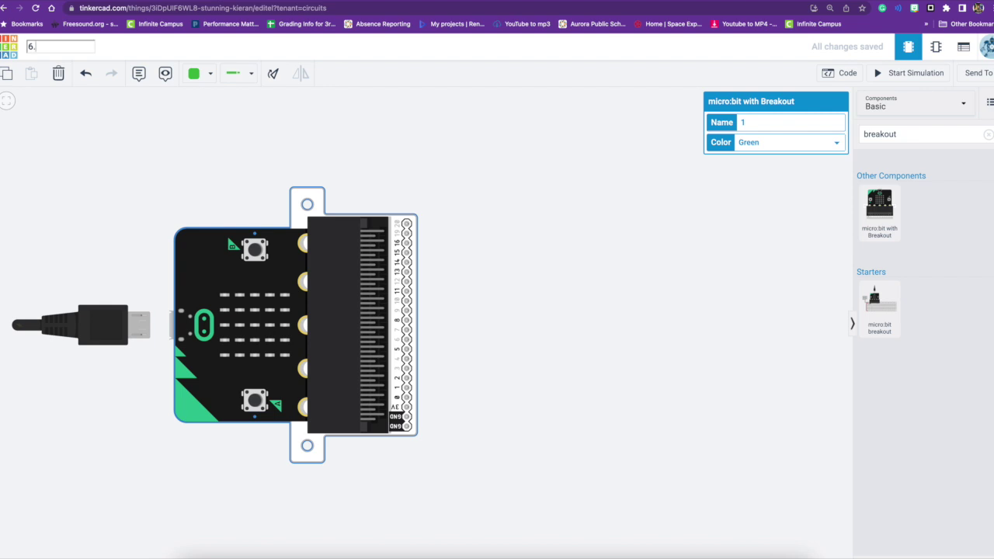
{"action": "type", "text": "readboard"}
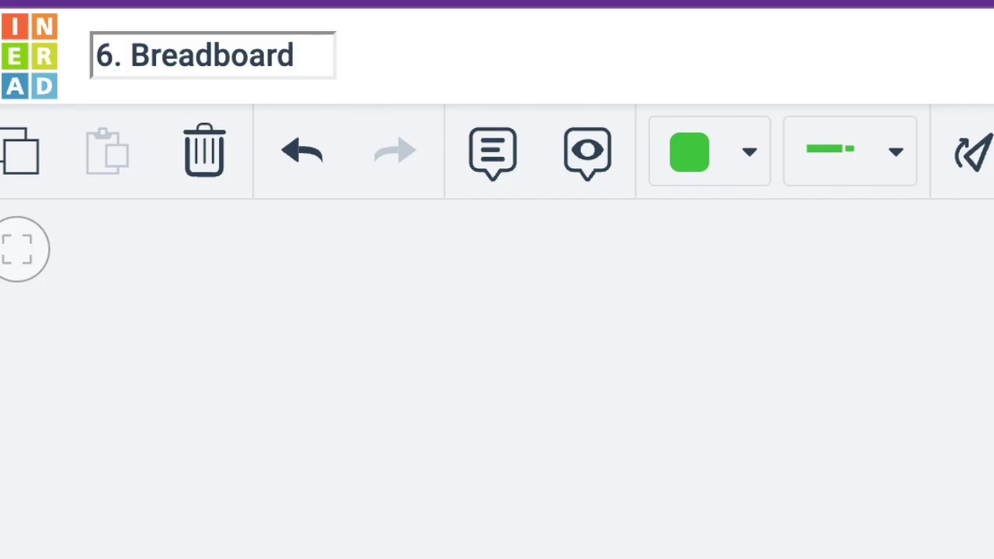
{"action": "type", "text": " with Motor"}
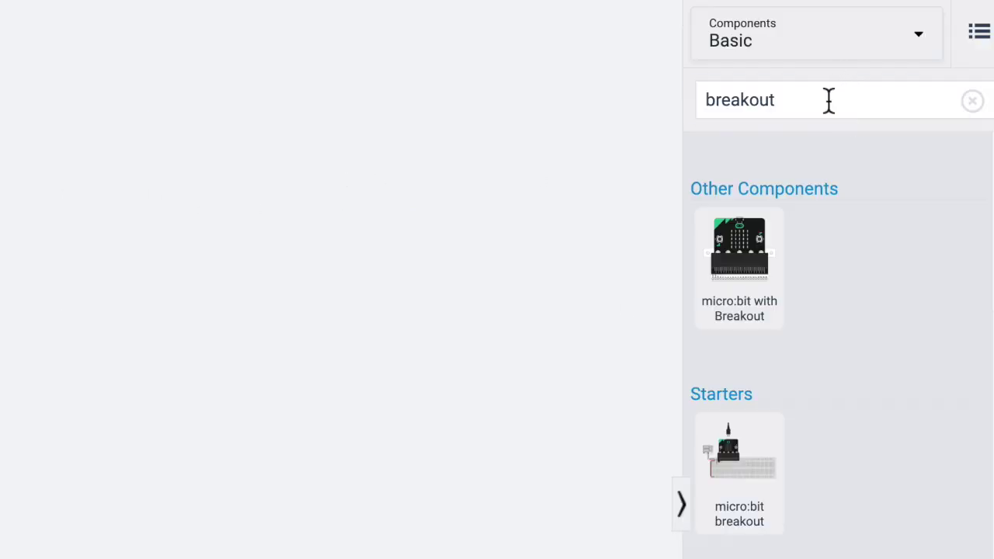
Search for the breadboard and a motor, and place a DC motor near the top of the workspace
{"action": "double_click", "coordinate": [804, 105]}
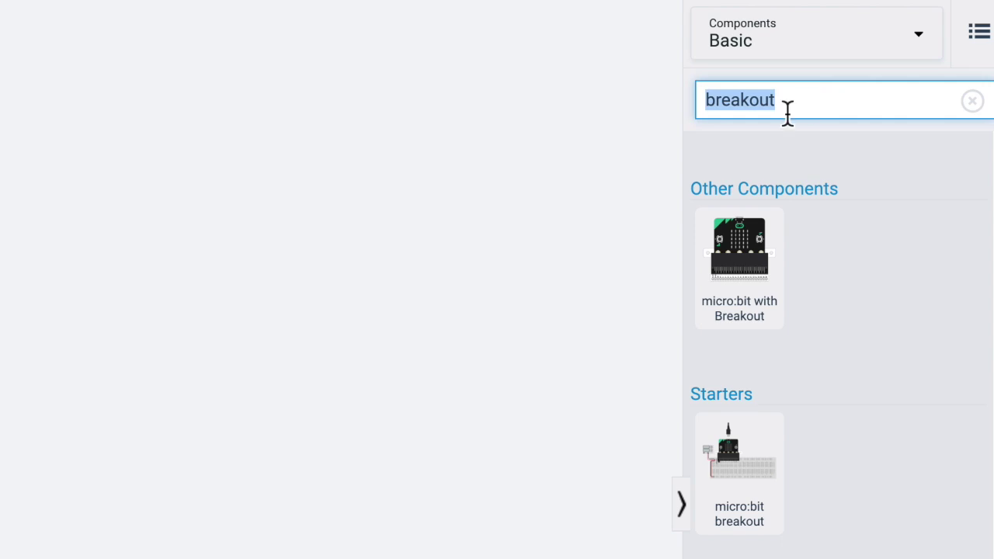
{"action": "type", "text": "breadboard small"}
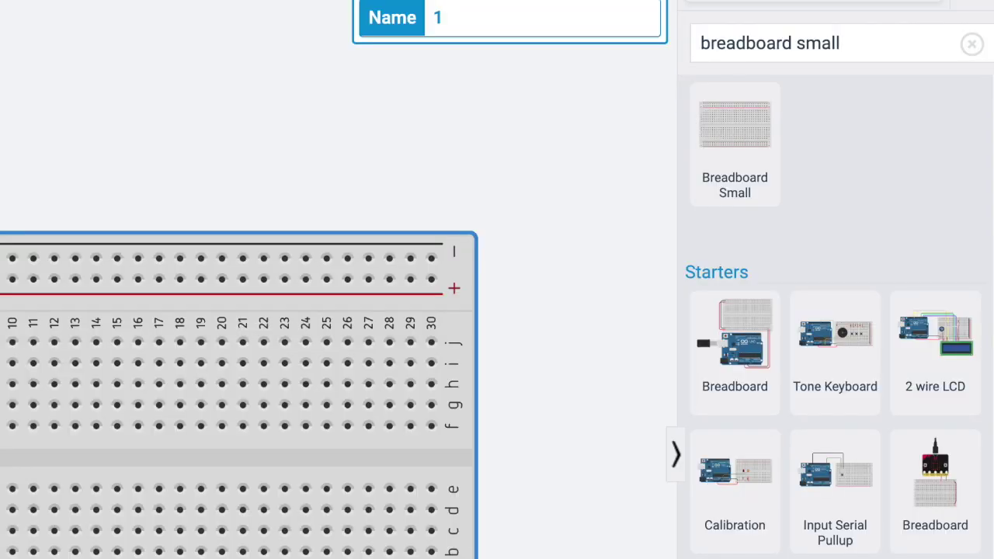
{"action": "triple_click", "coordinate": [726, 48]}
{"action": "type", "text": "motor"}
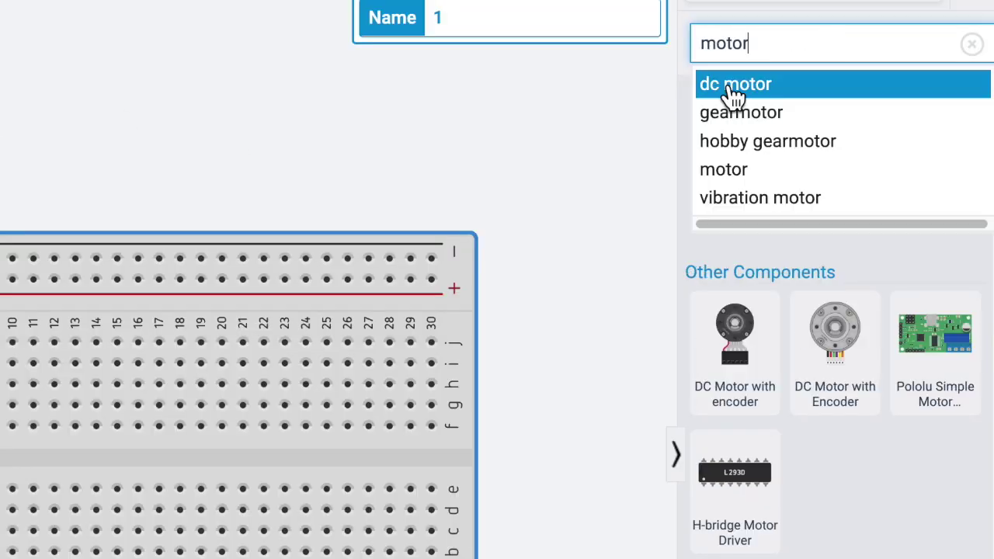
{"action": "left_click", "coordinate": [734, 89]}
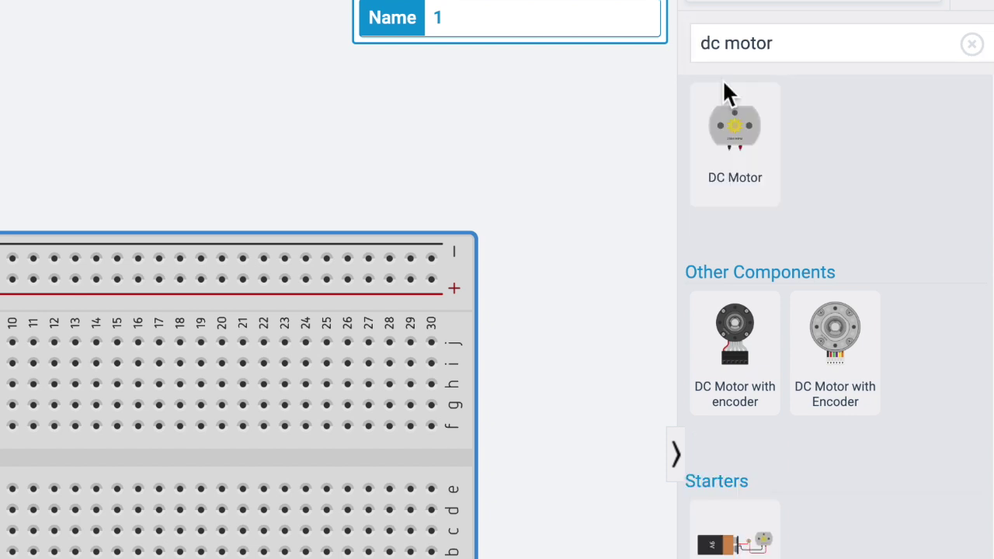
{"action": "left_click_drag", "start_coordinate": [738, 144], "coordinate": [261, 120]}
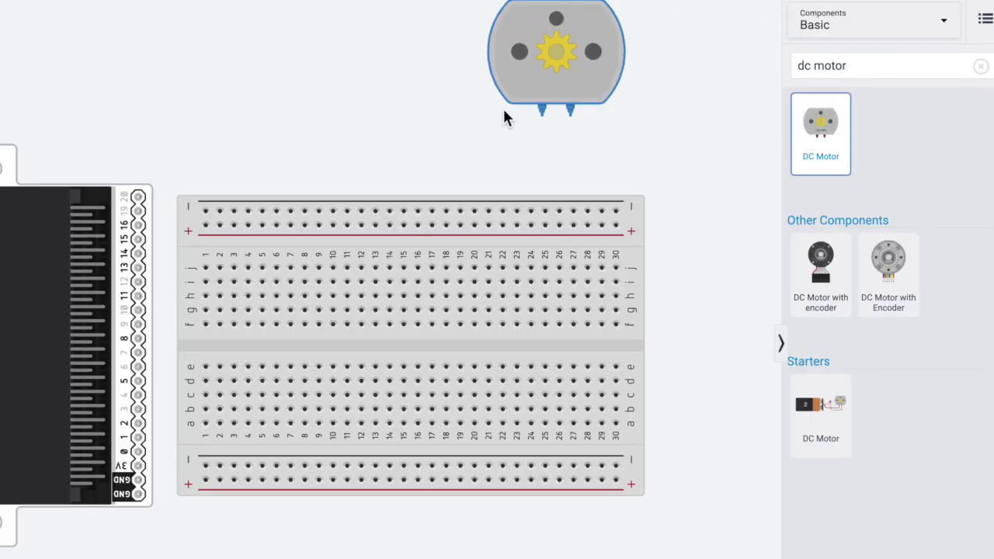
{"action": "left_click_drag", "start_coordinate": [503, 117], "coordinate": [313, 140]}
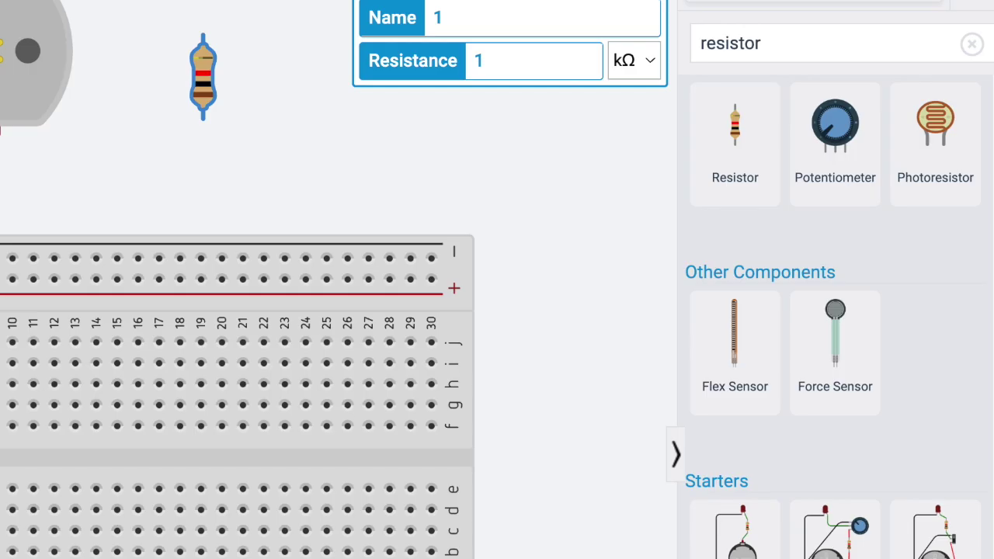
Search for a diode and add the diode and a TIP120 transistor to the workspace
{"action": "key", "text": "ctrl+a"}
{"action": "type", "text": "diode"}
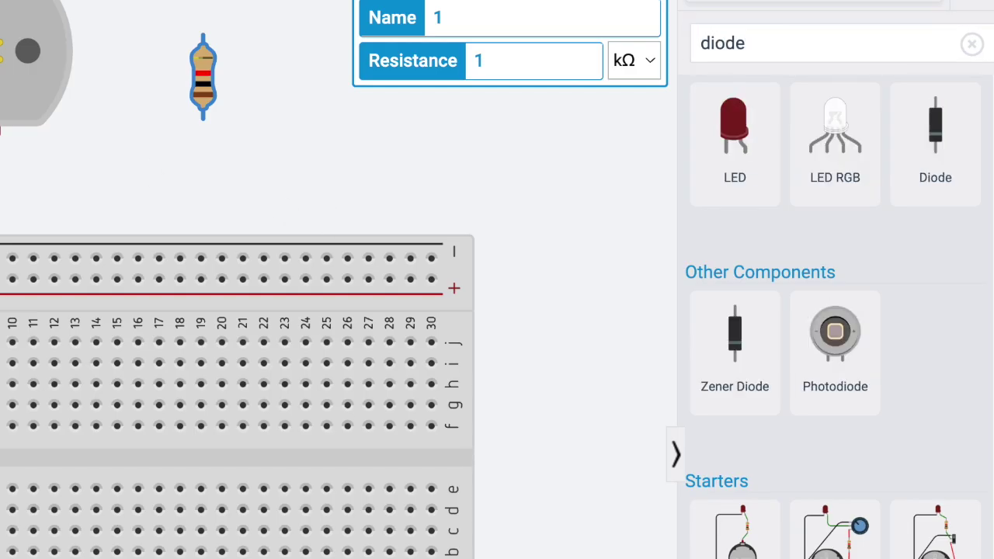
{"action": "left_click", "coordinate": [966, 185]}
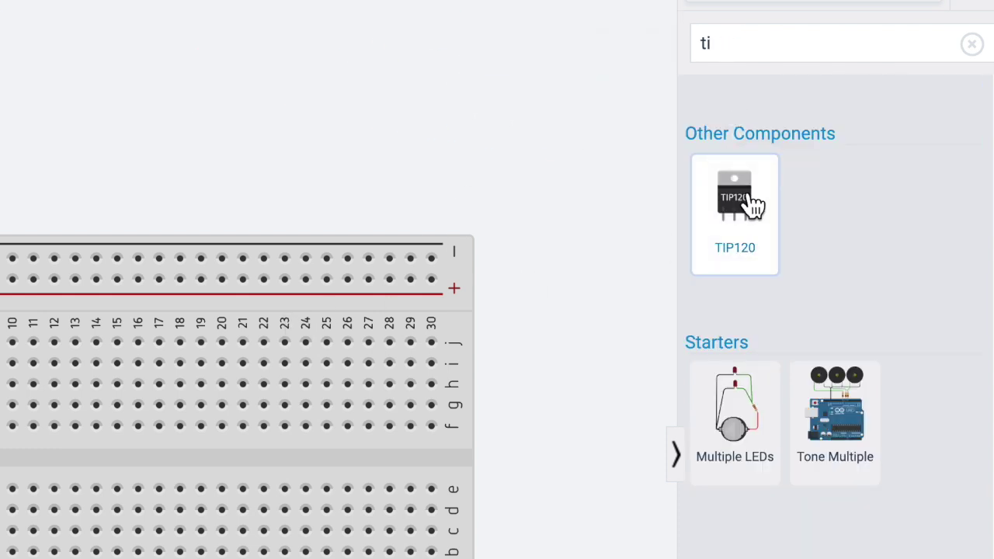
{"action": "left_click", "coordinate": [753, 203]}
{"action": "left_click", "coordinate": [120, 98]}
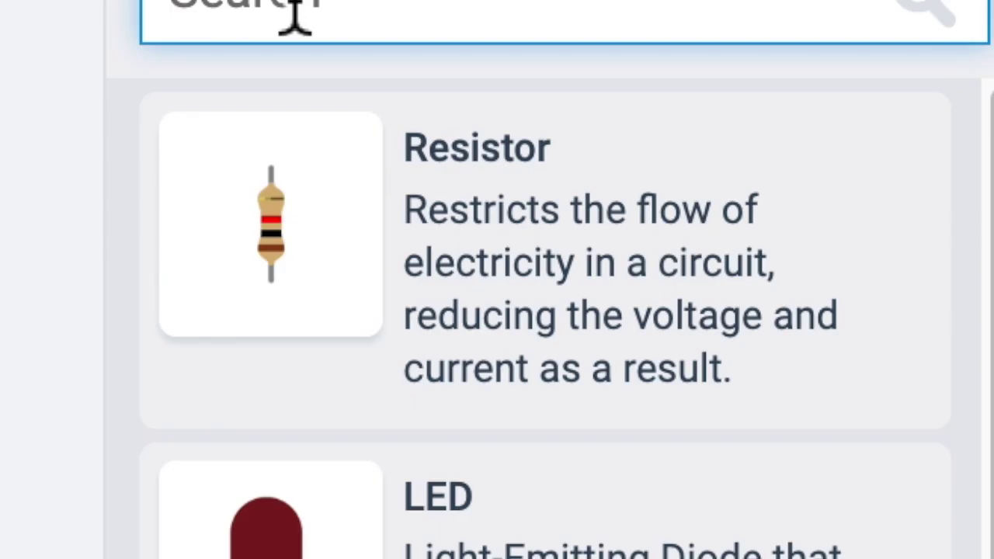
Search 'Motor' and narrow the part results to the DC motor
{"action": "type", "text": "Motor"}
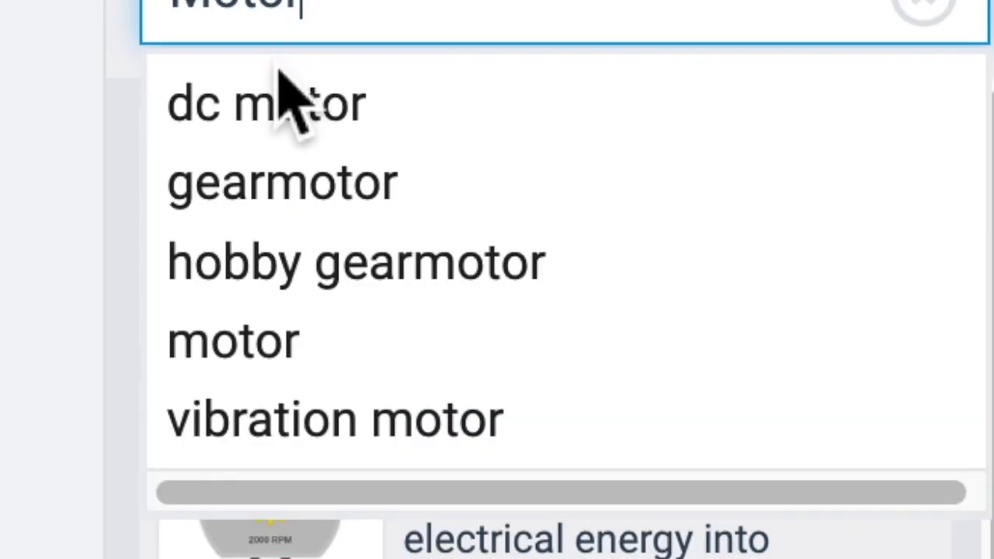
{"action": "left_click", "coordinate": [283, 85]}
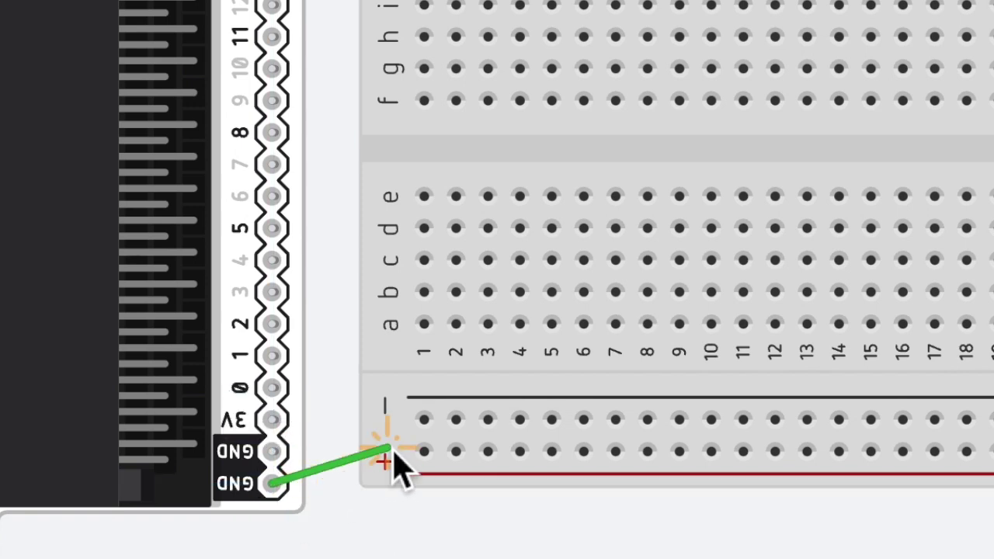
End the GND wire on the breadboard's negative rail and colour it black
{"action": "left_click", "coordinate": [423, 419]}
{"action": "left_click", "coordinate": [83, 38]}
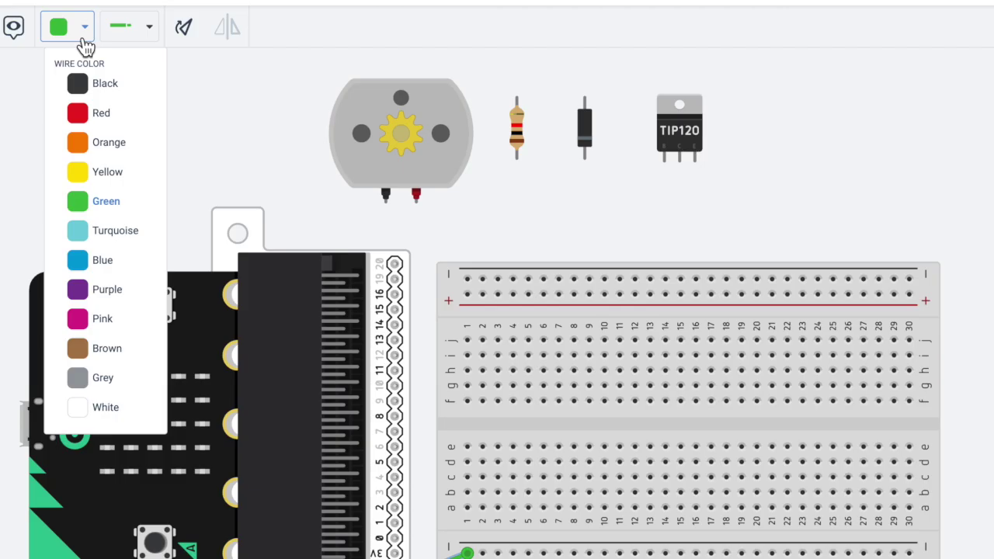
{"action": "left_click", "coordinate": [107, 86]}
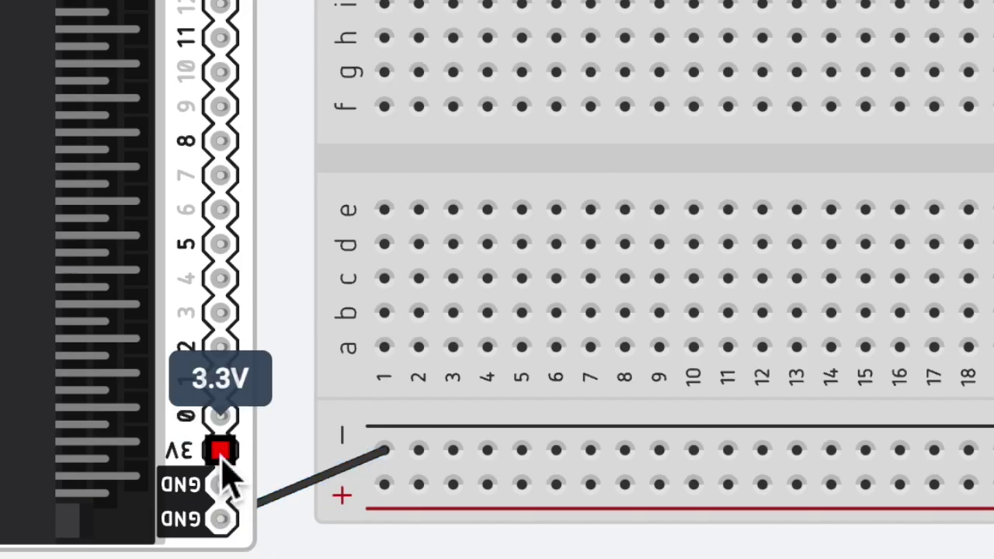
Wire 3V to the + rail in red, pin 1 to column 2, and move the motor below the breadboard
{"action": "left_click", "coordinate": [221, 450]}
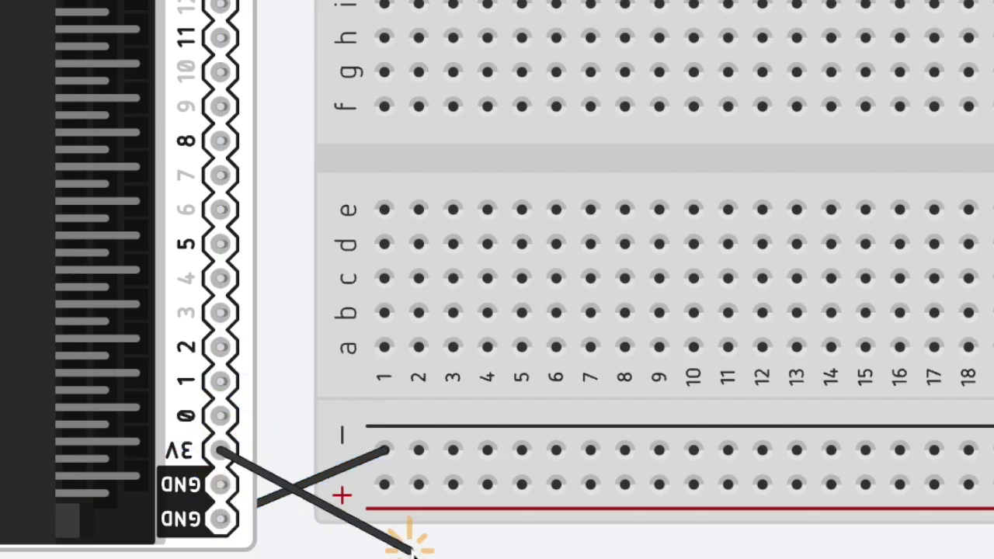
{"action": "left_click", "coordinate": [385, 484]}
{"action": "left_click", "coordinate": [165, 31]}
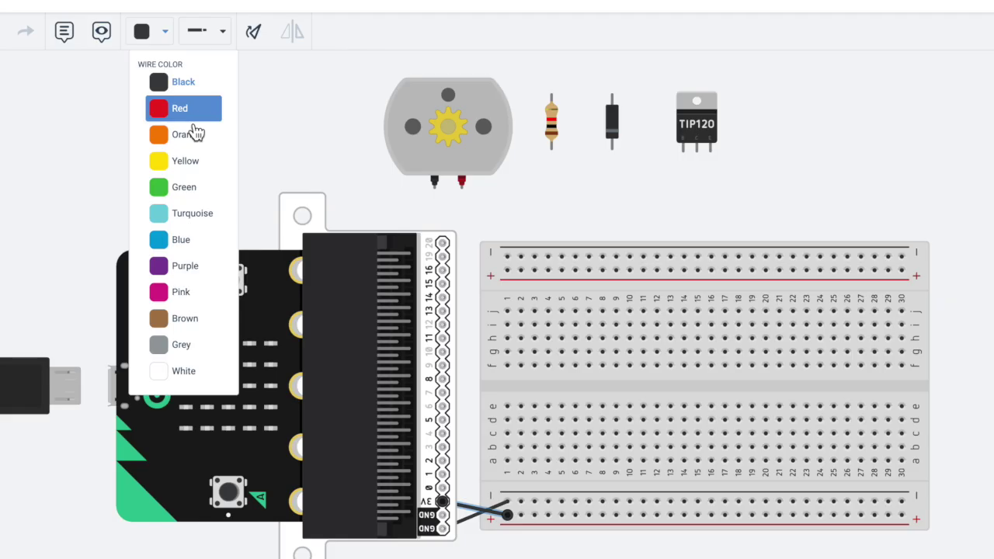
{"action": "left_click", "coordinate": [192, 120]}
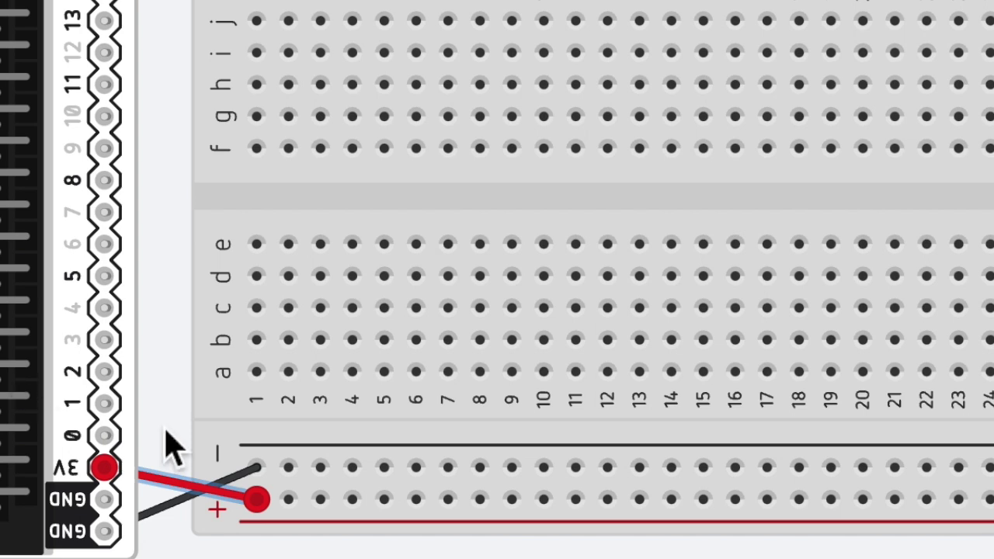
{"action": "left_click_drag", "start_coordinate": [106, 468], "coordinate": [289, 381]}
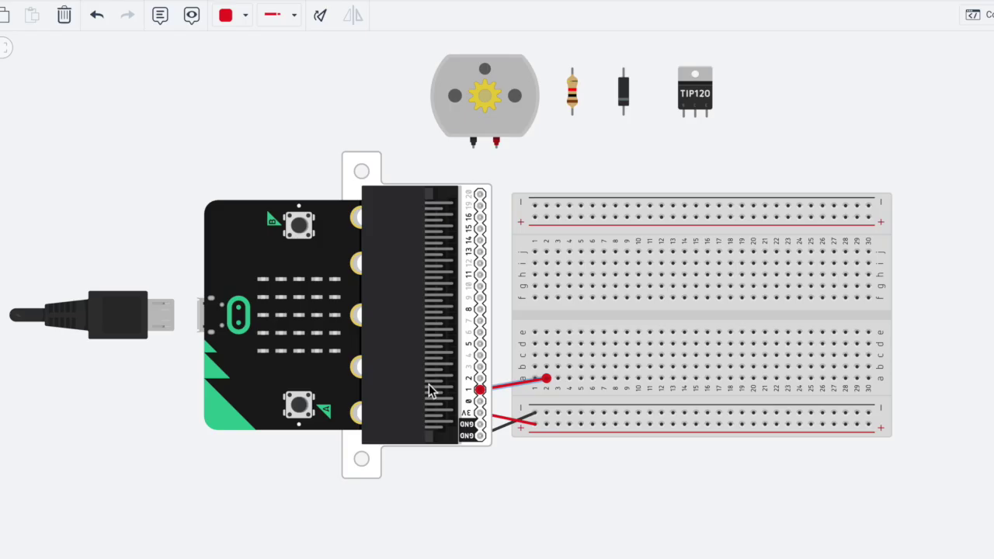
{"action": "left_click_drag", "start_coordinate": [483, 89], "coordinate": [657, 493]}
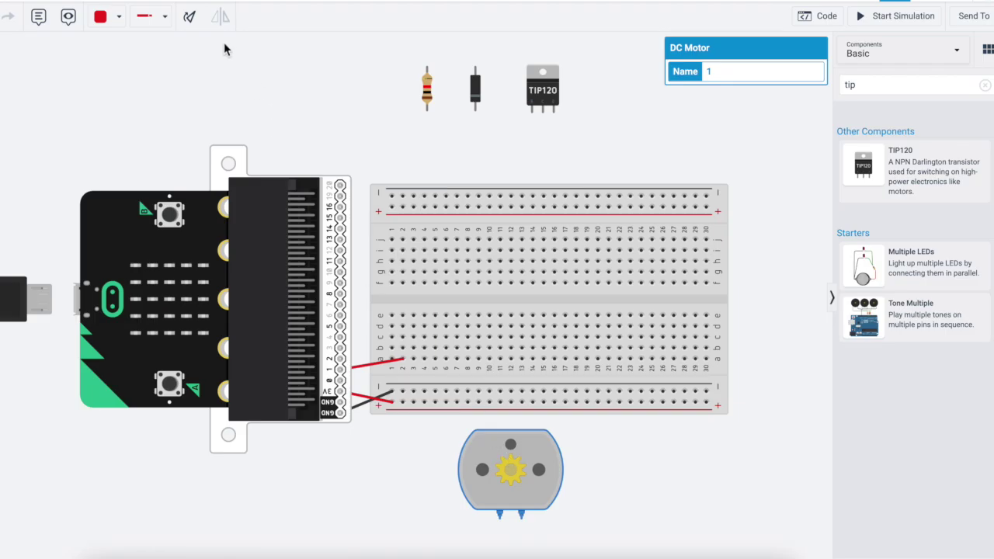
Rotate the DC motor so its terminals face up and wire them to the + rail and hole a-19
{"action": "left_click", "coordinate": [322, 17]}
{"action": "left_click", "coordinate": [200, 27]}
{"action": "left_click", "coordinate": [199, 26]}
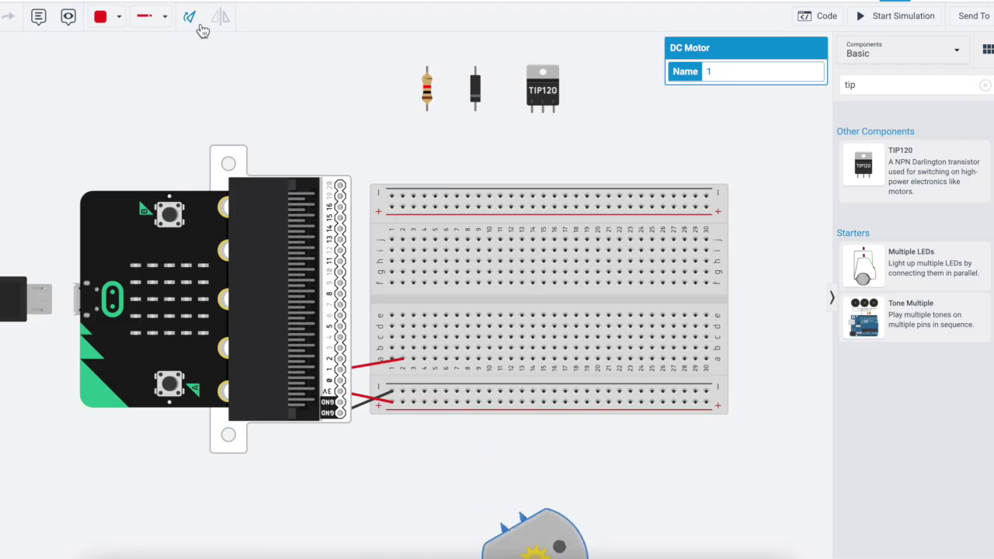
{"action": "left_click", "coordinate": [199, 27]}
{"action": "left_click", "coordinate": [451, 344]}
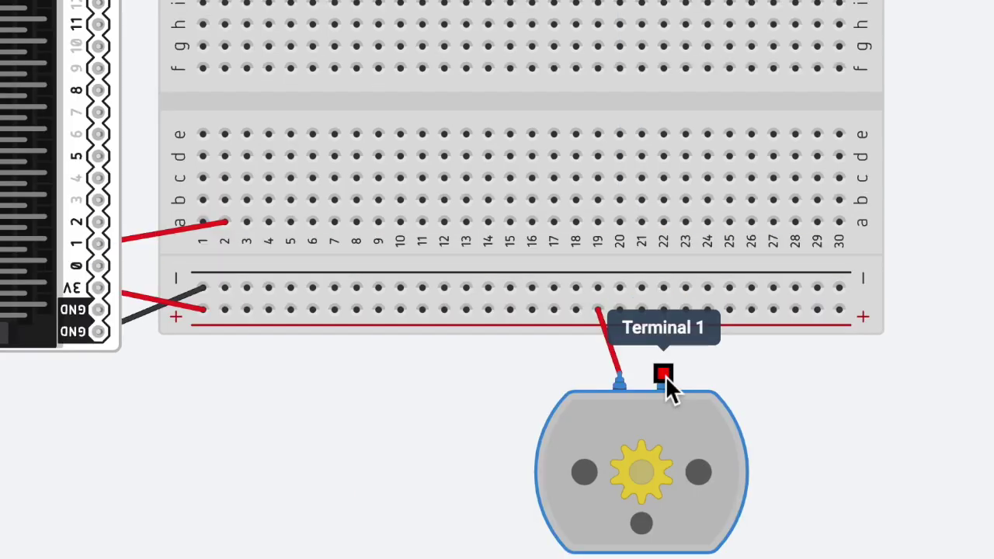
{"action": "left_click", "coordinate": [663, 375]}
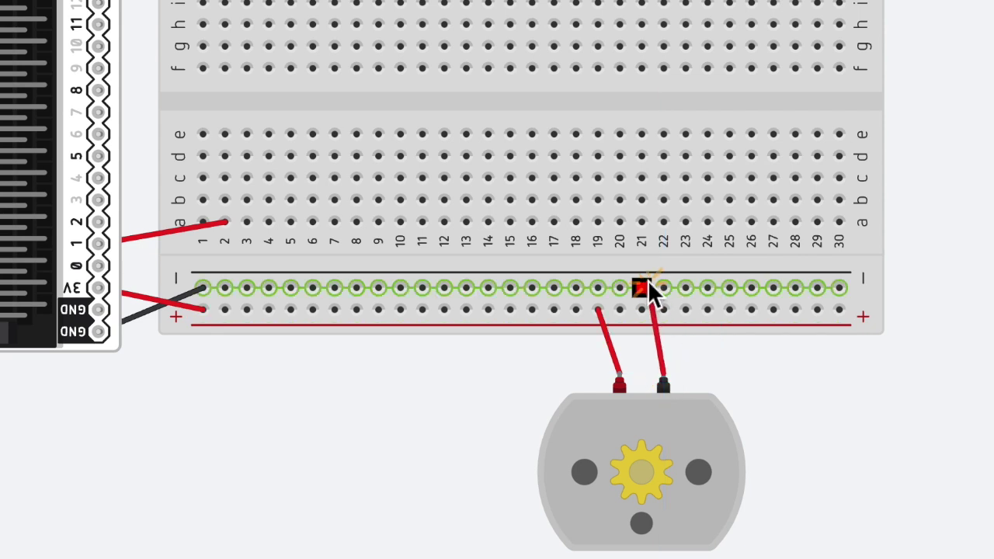
{"action": "left_click", "coordinate": [604, 227]}
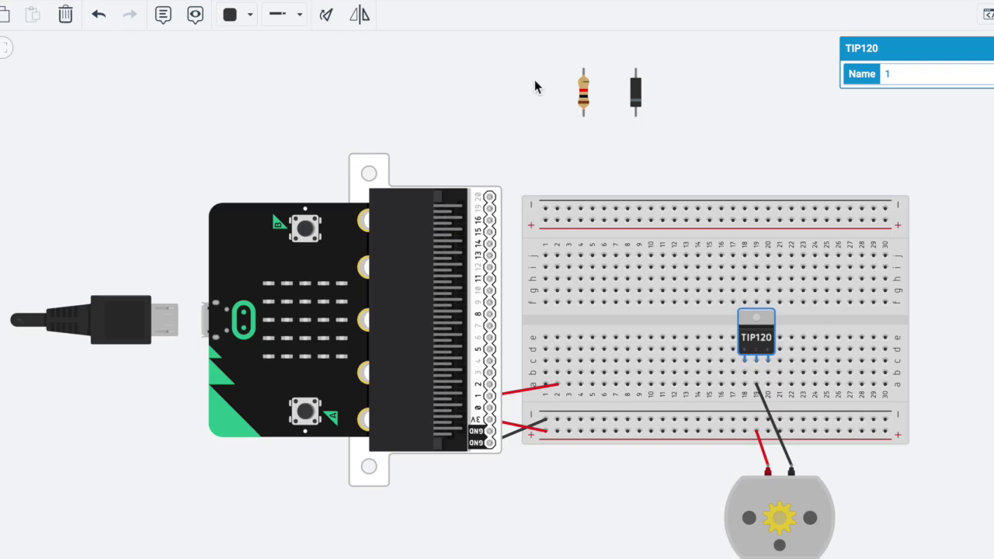
Turn the 1 kΩ resistor horizontal and seat it on row b, columns 14–18, beside the TIP120
{"action": "left_click", "coordinate": [584, 96]}
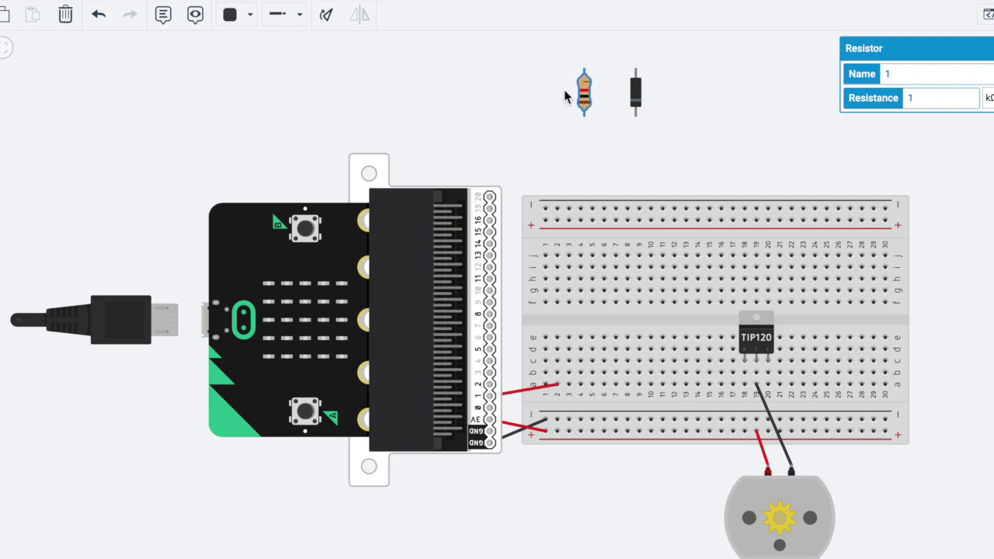
{"action": "left_click", "coordinate": [339, 23]}
{"action": "left_click", "coordinate": [339, 23]}
{"action": "left_click", "coordinate": [339, 23]}
{"action": "left_click_drag", "start_coordinate": [583, 98], "coordinate": [671, 360]}
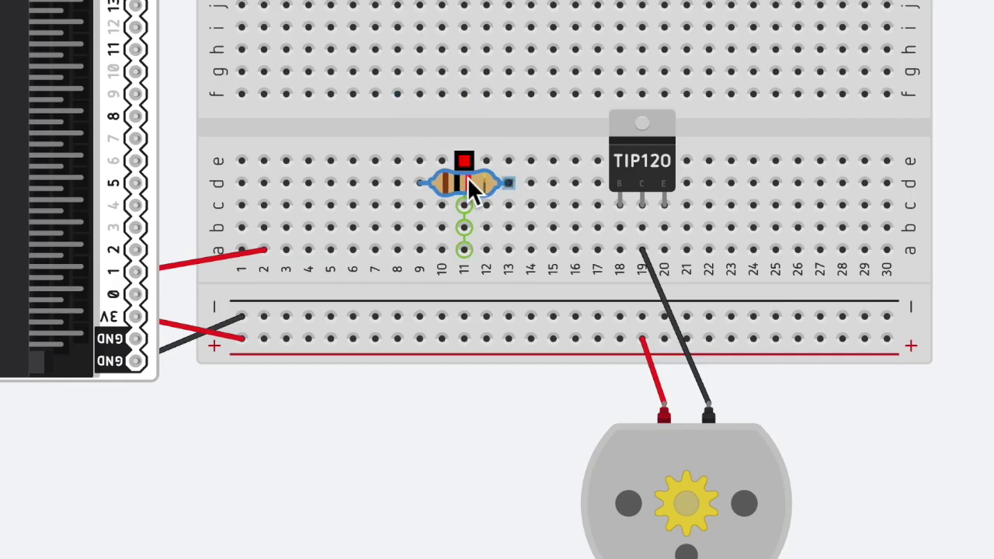
{"action": "left_click_drag", "start_coordinate": [468, 182], "coordinate": [487, 193]}
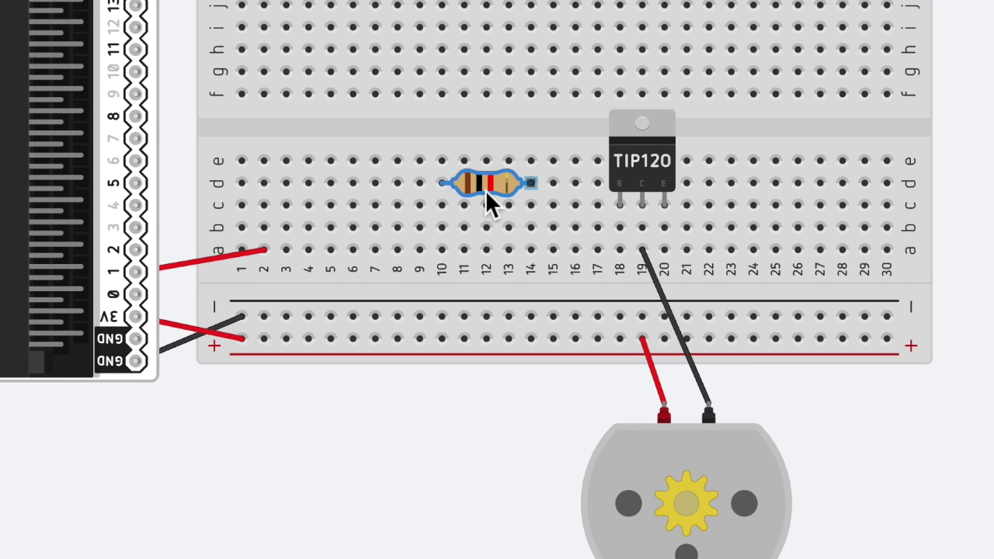
{"action": "mouse_move", "coordinate": [487, 194]}
{"action": "left_mouse_down"}
{"action": "mouse_move", "coordinate": [552, 222]}
{"action": "mouse_move", "coordinate": [593, 221]}
{"action": "mouse_move", "coordinate": [582, 222]}
{"action": "left_mouse_up"}
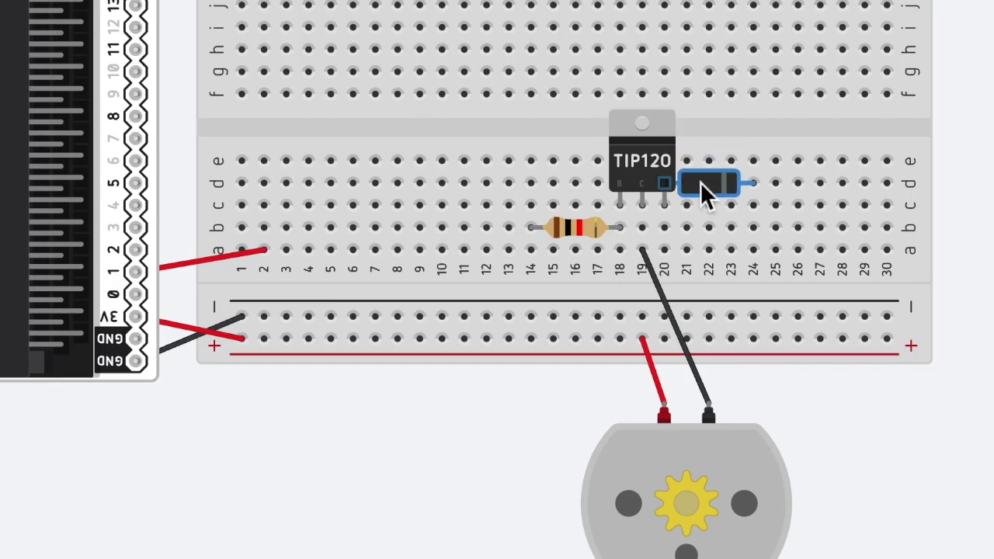
Move the diode to row b and run a wire from column 2 to column 14
{"action": "left_click_drag", "start_coordinate": [701, 188], "coordinate": [695, 221]}
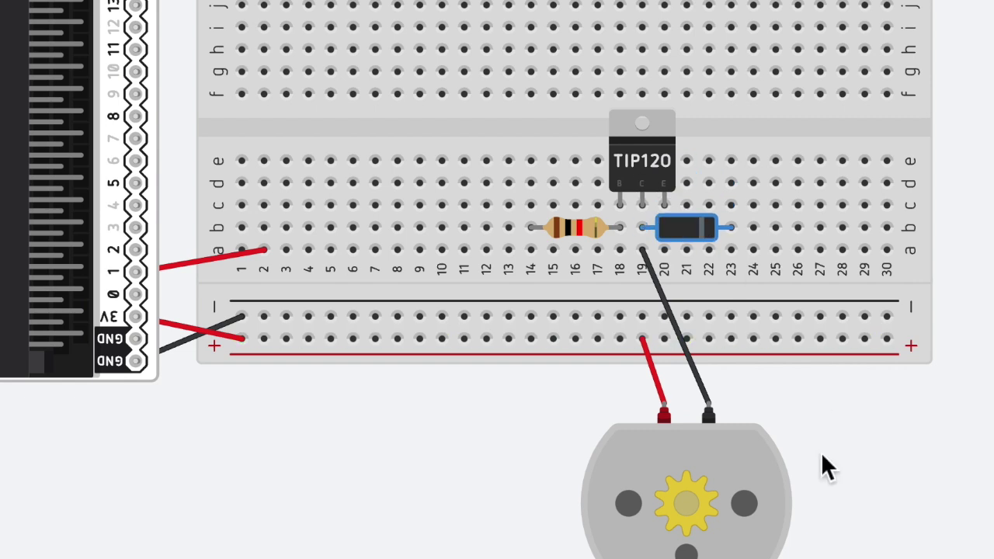
{"action": "left_click", "coordinate": [264, 205]}
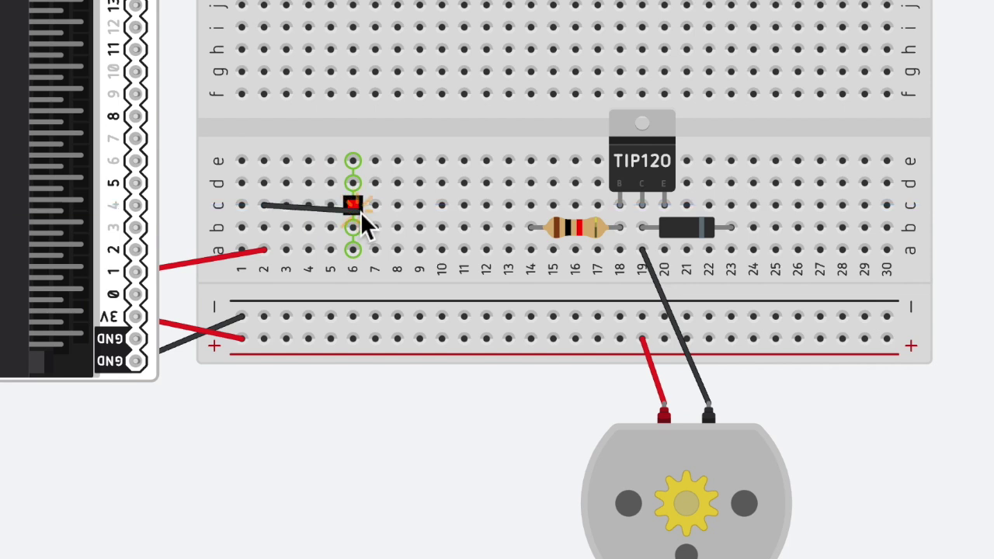
{"action": "left_click", "coordinate": [542, 208]}
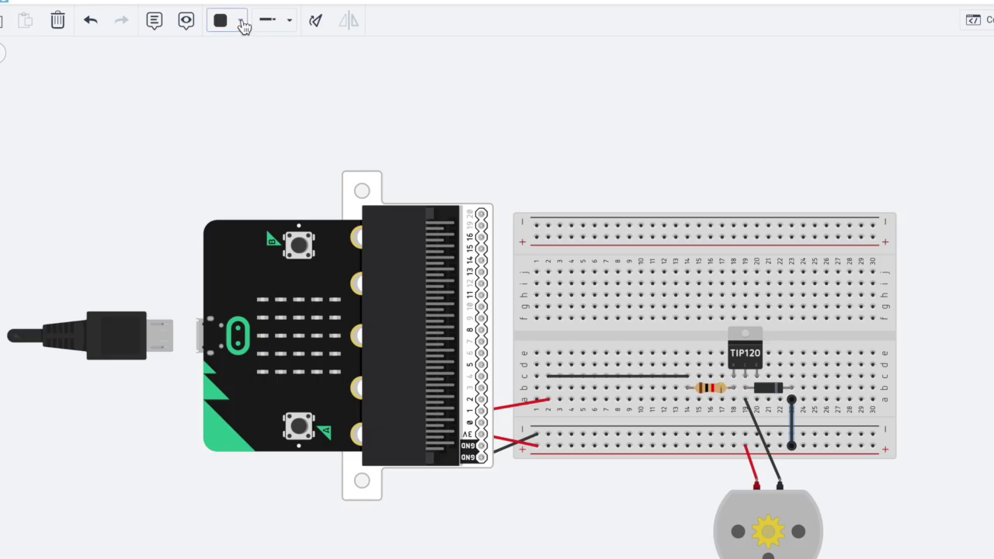
Make the column 23 wire red and wire column 20 to the negative rail in black
{"action": "left_click", "coordinate": [240, 22]}
{"action": "left_click", "coordinate": [241, 87]}
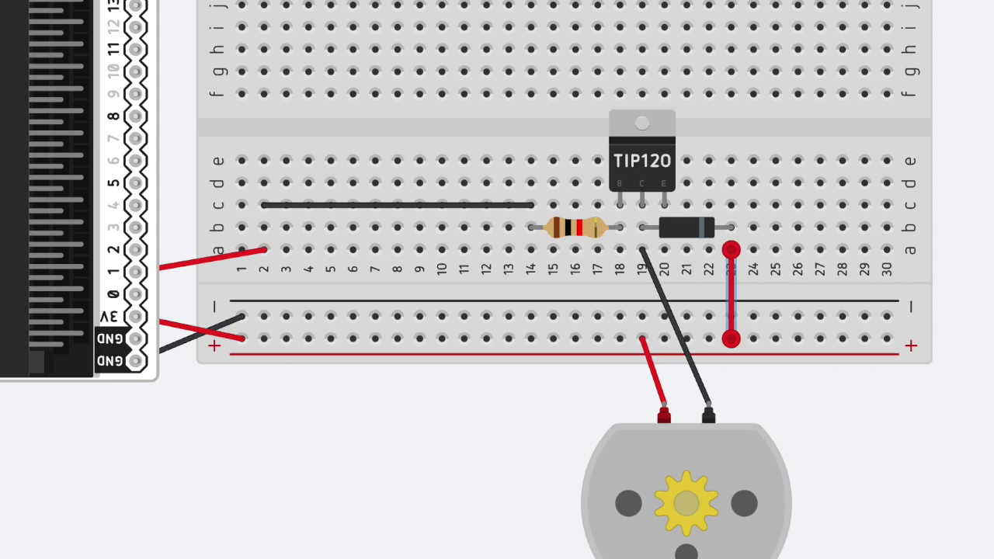
{"action": "left_click_drag", "start_coordinate": [686, 466], "coordinate": [632, 466]}
{"action": "left_click", "coordinate": [666, 251]}
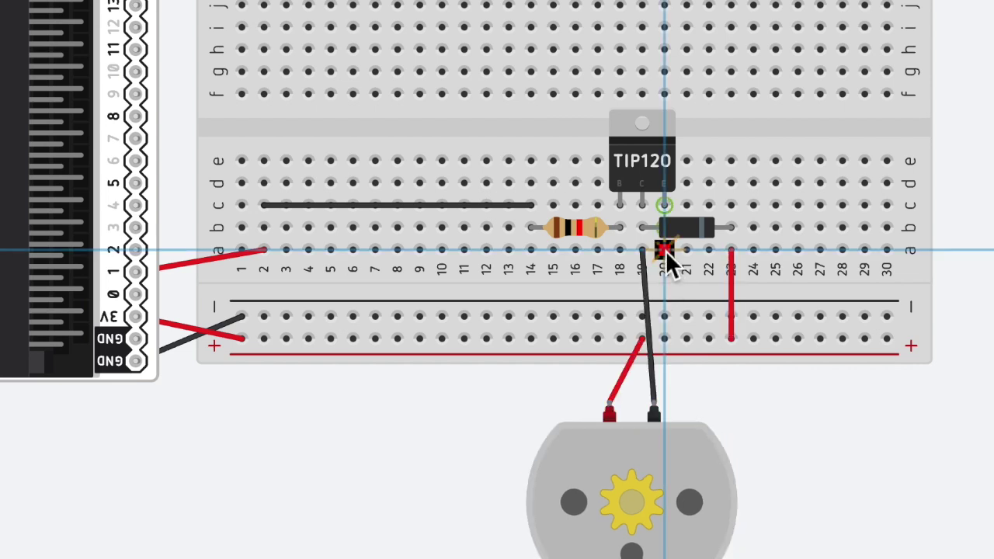
{"action": "left_click", "coordinate": [666, 311]}
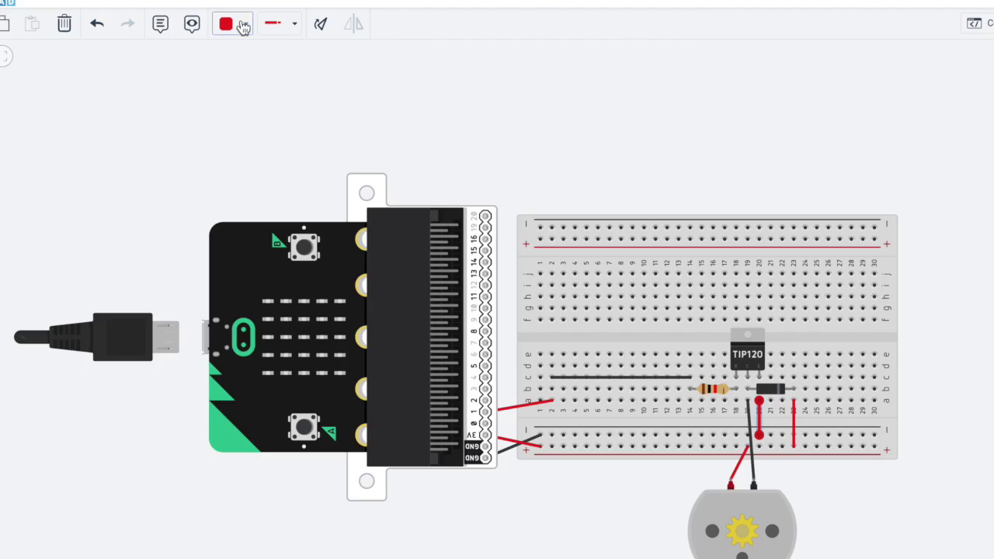
{"action": "left_click", "coordinate": [242, 25]}
{"action": "left_click", "coordinate": [255, 70]}
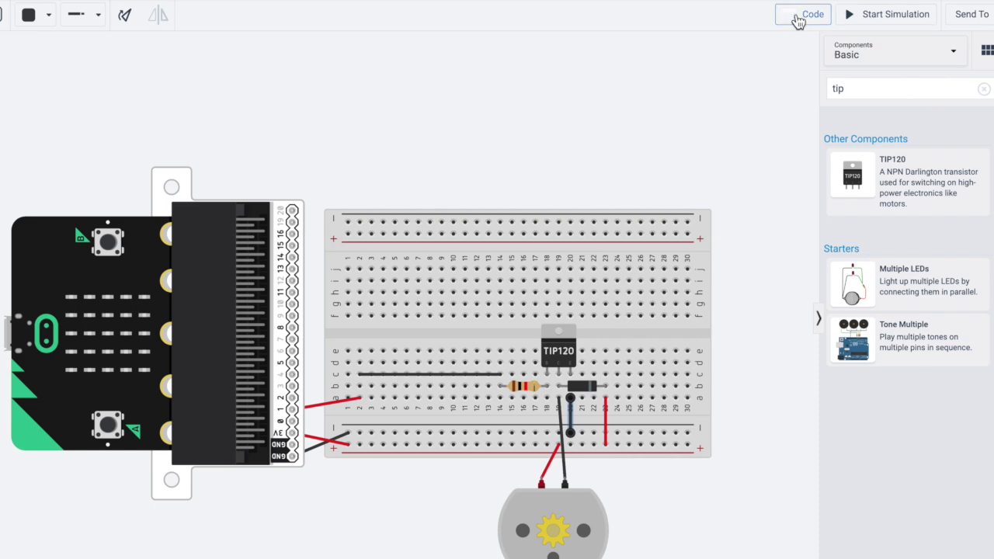
In the block code, set on start's show icon to the arrow and place forever beneath it
{"action": "left_click", "coordinate": [800, 14]}
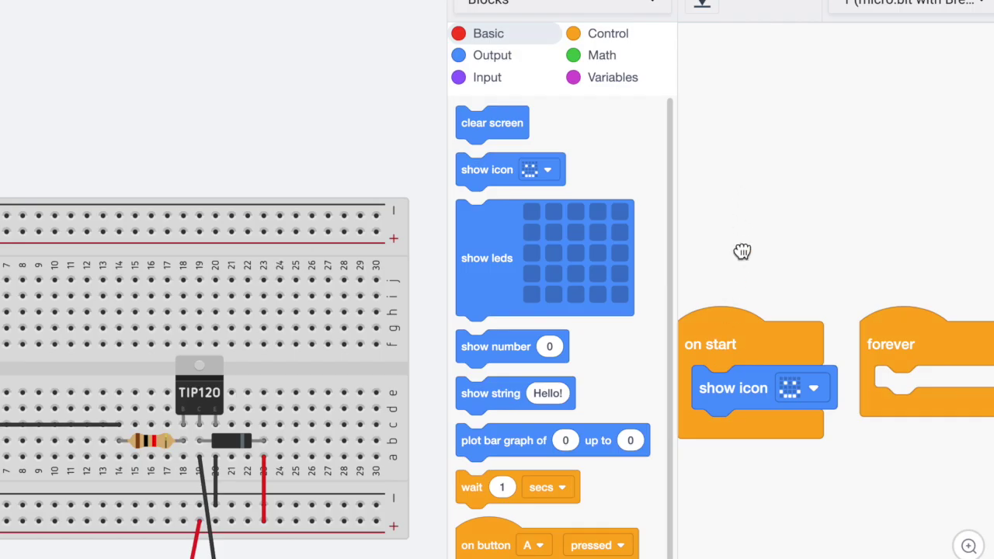
{"action": "left_click_drag", "start_coordinate": [721, 330], "coordinate": [729, 57]}
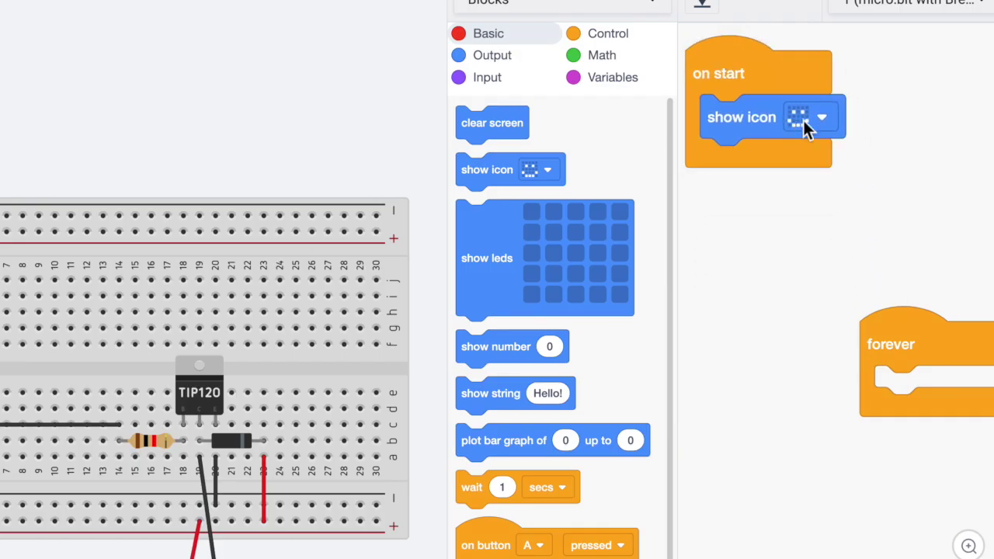
{"action": "left_click", "coordinate": [803, 120]}
{"action": "scroll", "coordinate": [771, 316], "scroll_direction": "down", "scroll_amount": 1}
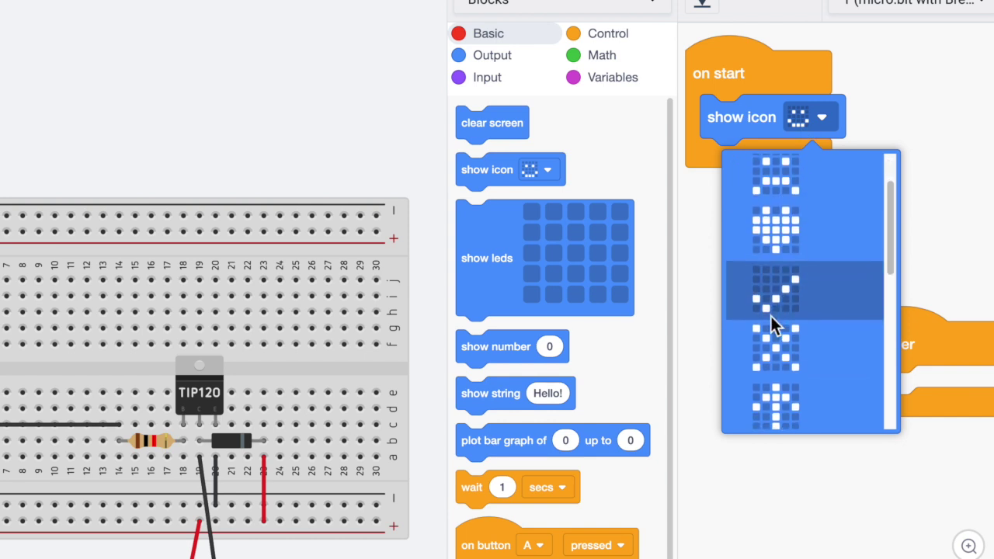
{"action": "left_click", "coordinate": [771, 324]}
{"action": "left_click_drag", "start_coordinate": [905, 361], "coordinate": [744, 220]}
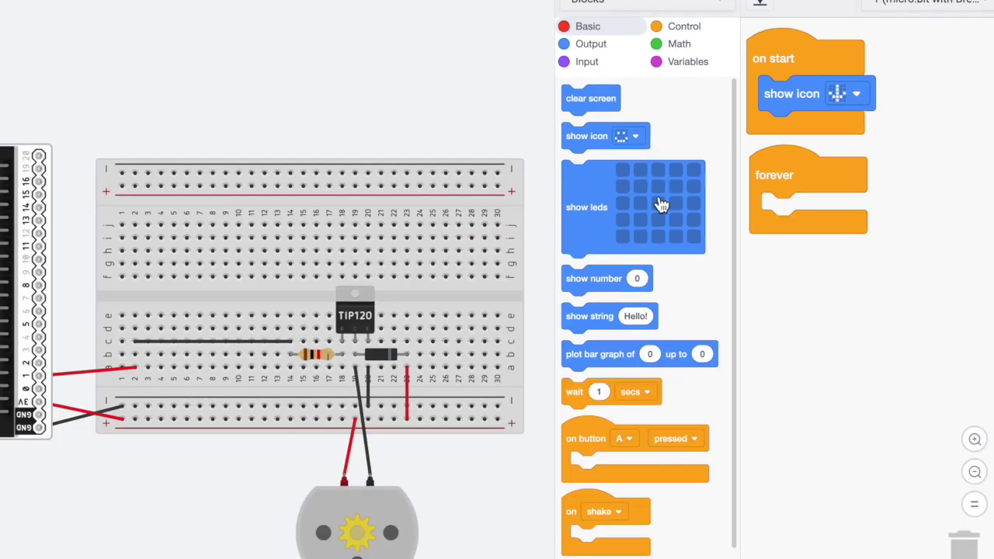
Add two digital write blocks to forever: pin P1 HIGH, then pin P1 LOW
{"action": "left_click", "coordinate": [595, 48]}
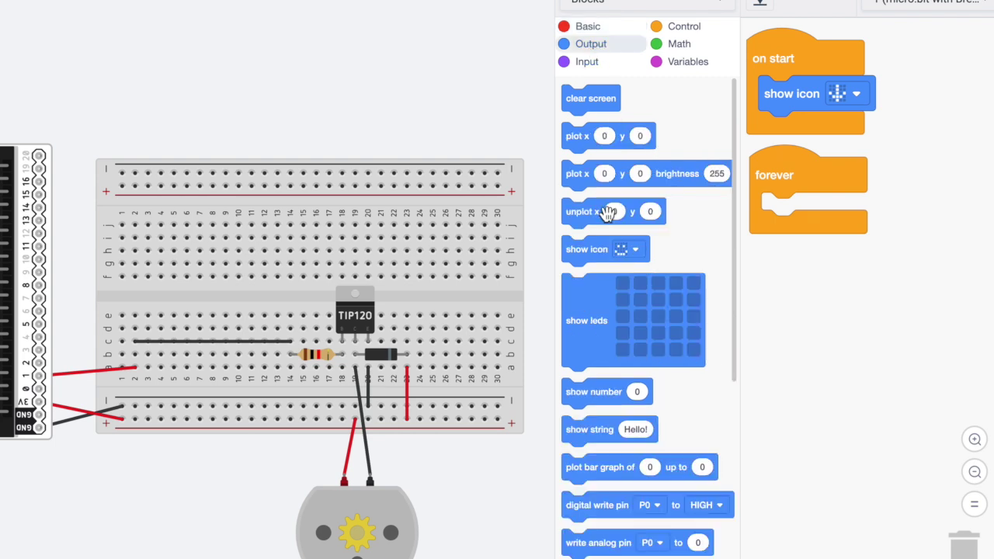
{"action": "scroll", "coordinate": [624, 322], "scroll_direction": "down", "scroll_amount": 1}
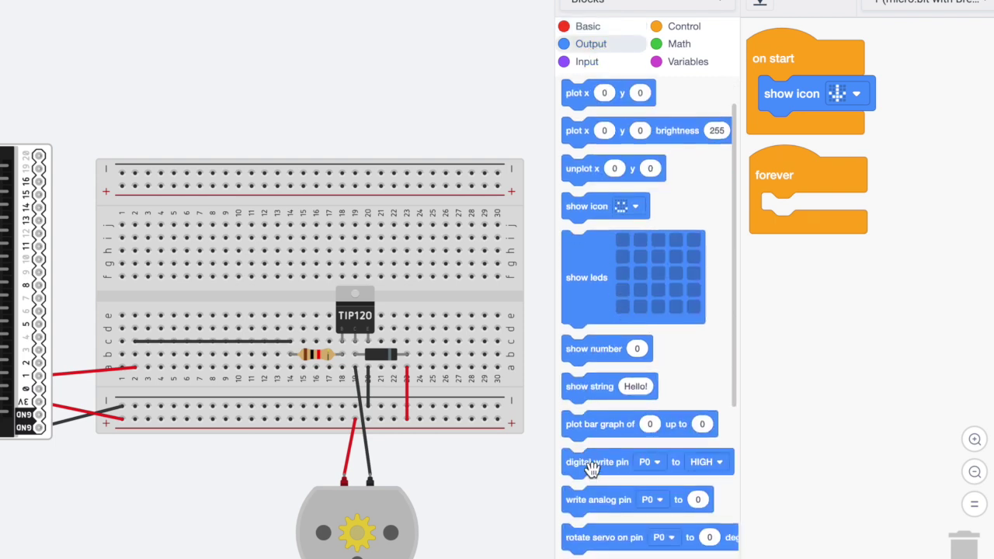
{"action": "left_click_drag", "start_coordinate": [593, 463], "coordinate": [783, 196]}
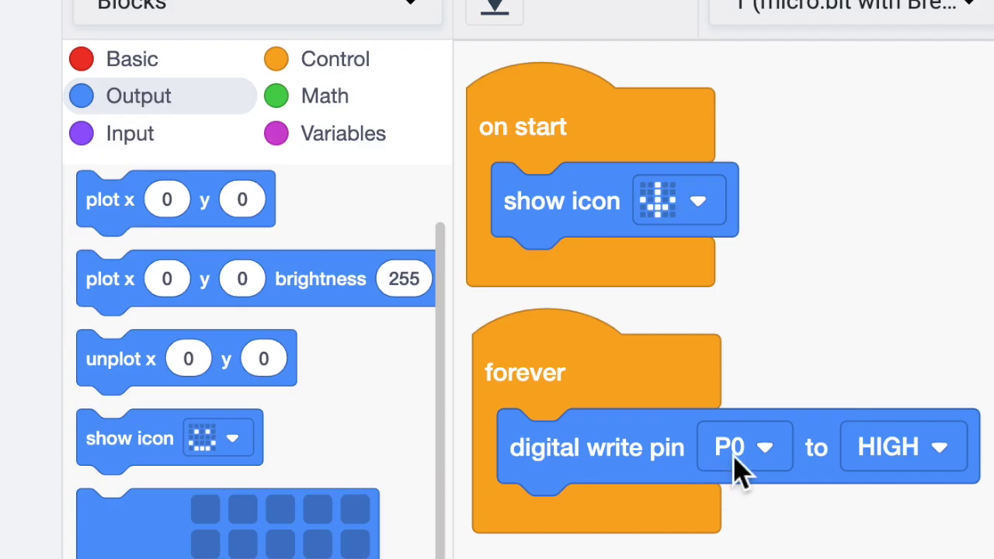
{"action": "left_click", "coordinate": [878, 218]}
{"action": "left_click", "coordinate": [691, 555]}
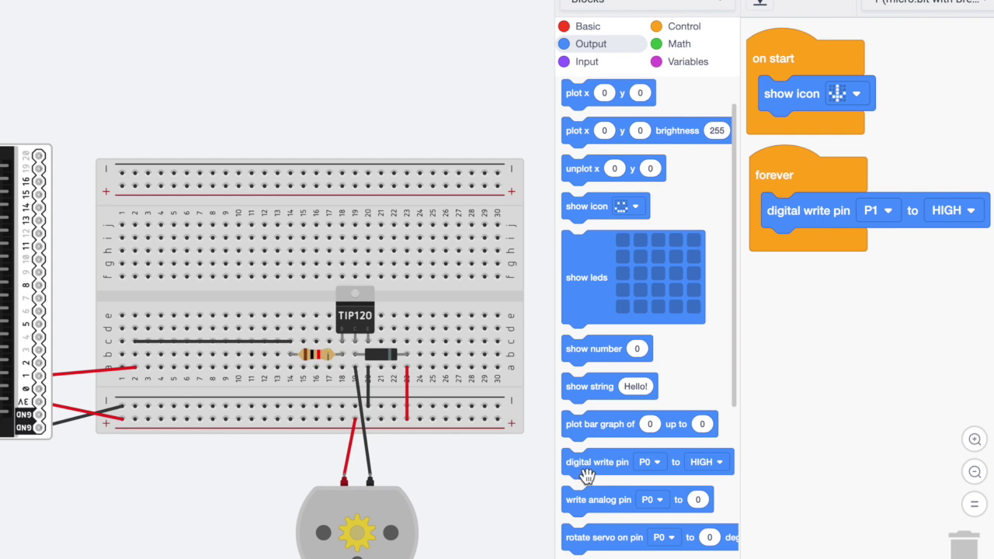
{"action": "left_click_drag", "start_coordinate": [586, 476], "coordinate": [793, 257]}
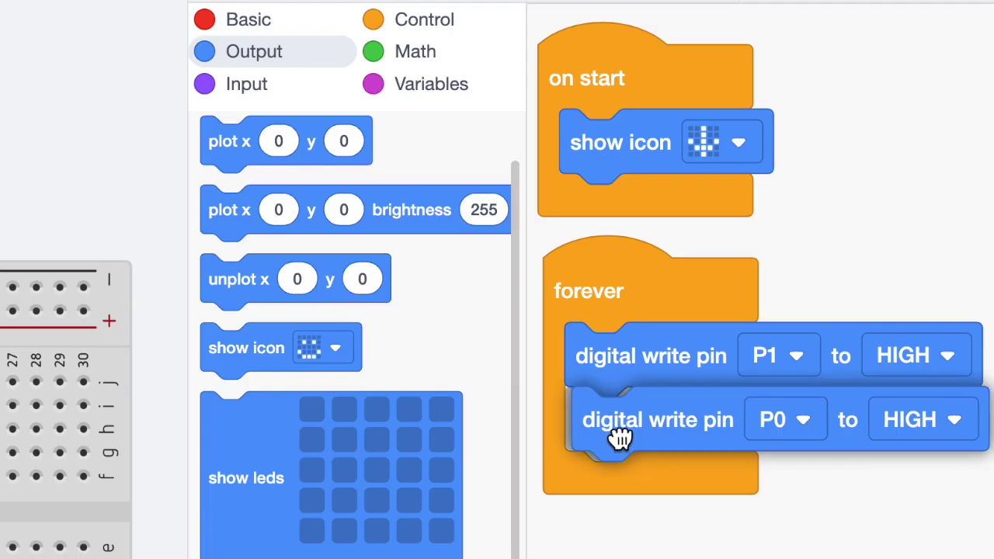
{"action": "left_click_drag", "start_coordinate": [621, 439], "coordinate": [619, 440]}
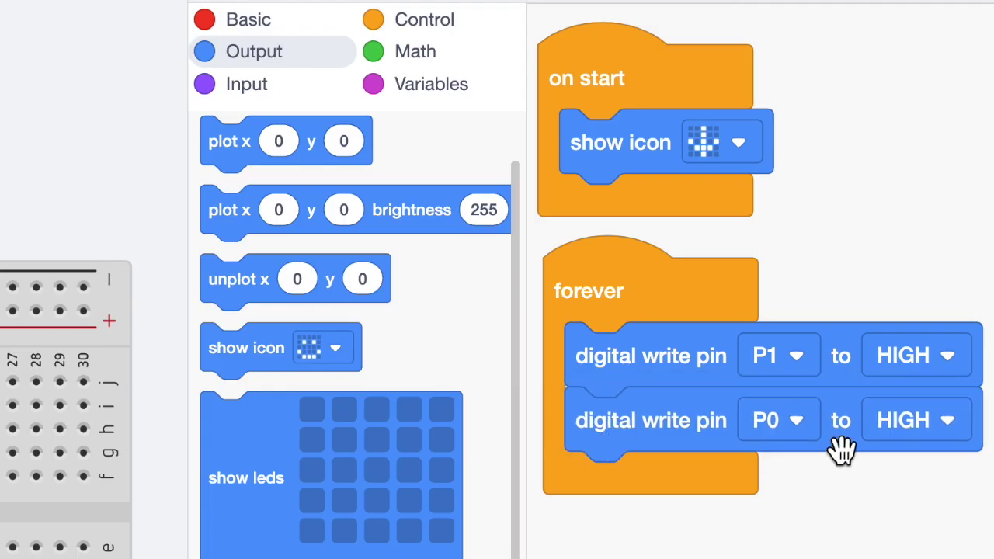
{"action": "left_click", "coordinate": [798, 421]}
{"action": "left_click", "coordinate": [730, 525]}
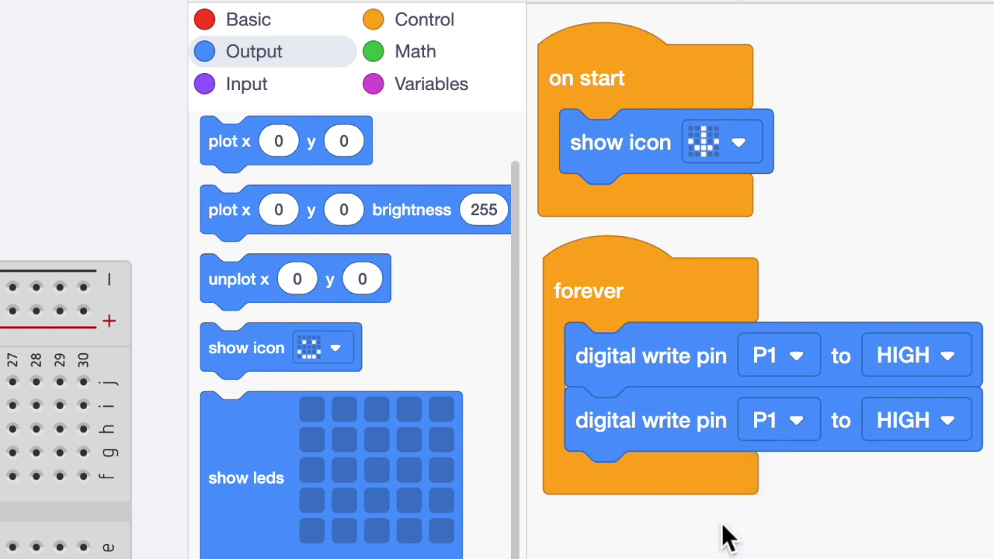
{"action": "left_click", "coordinate": [918, 419]}
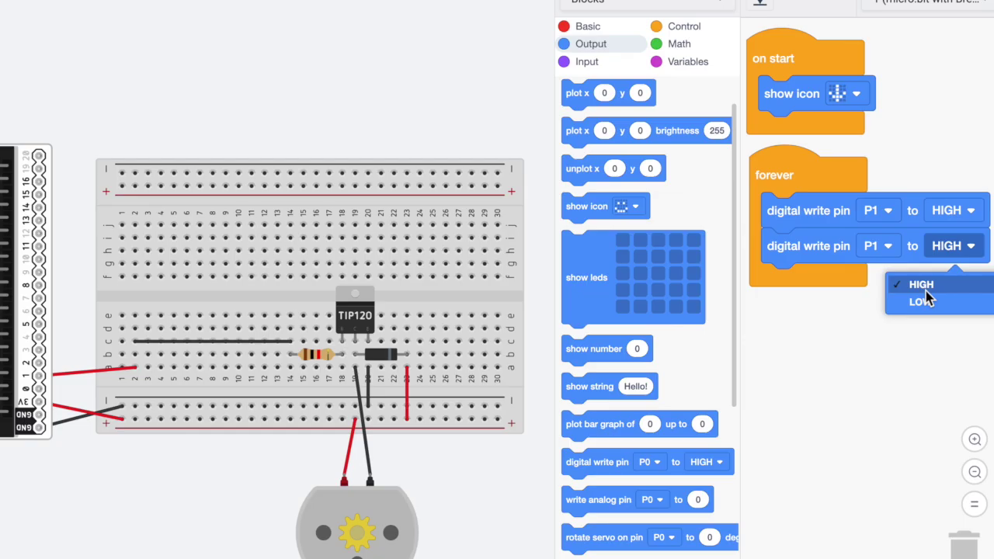
{"action": "left_click", "coordinate": [927, 301]}
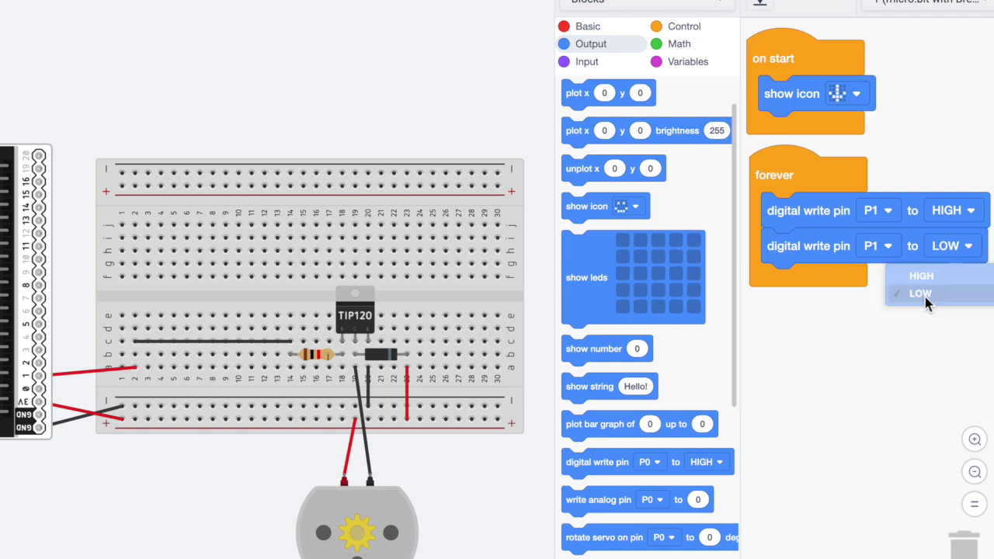
Add a 2-second wait after each digital write in the forever loop
{"action": "scroll", "coordinate": [625, 159], "scroll_direction": "up", "scroll_amount": 1}
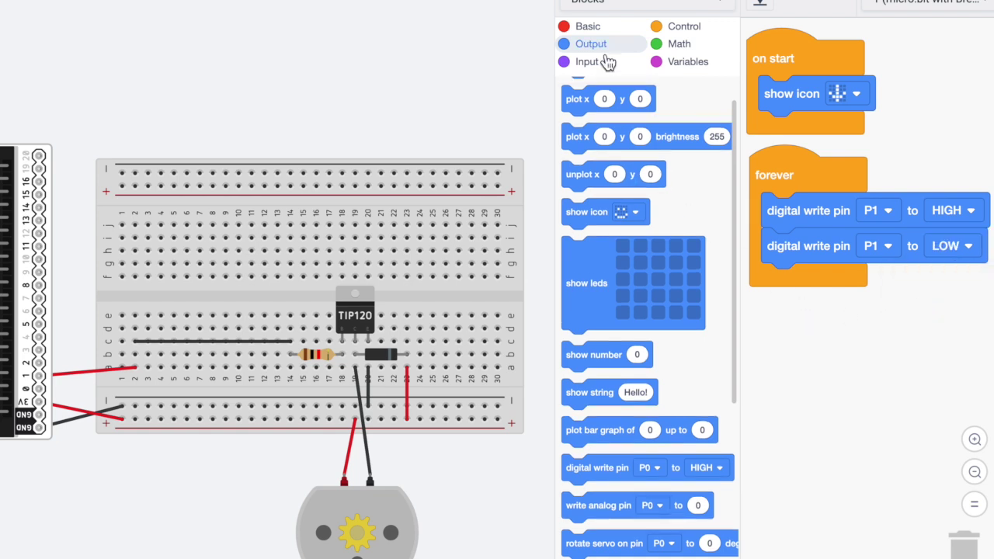
{"action": "left_click", "coordinate": [594, 30]}
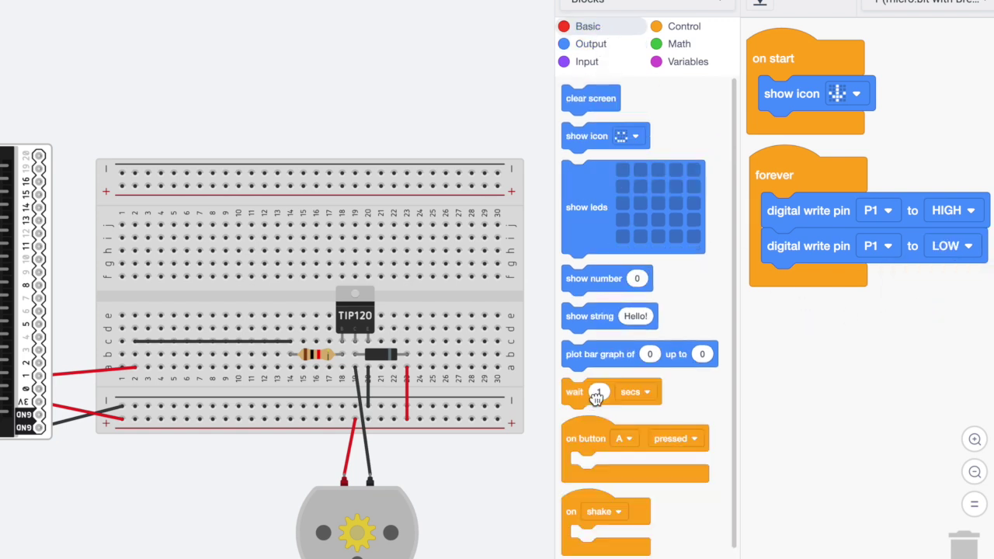
{"action": "left_click_drag", "start_coordinate": [591, 393], "coordinate": [788, 246]}
{"action": "left_click", "coordinate": [814, 247]}
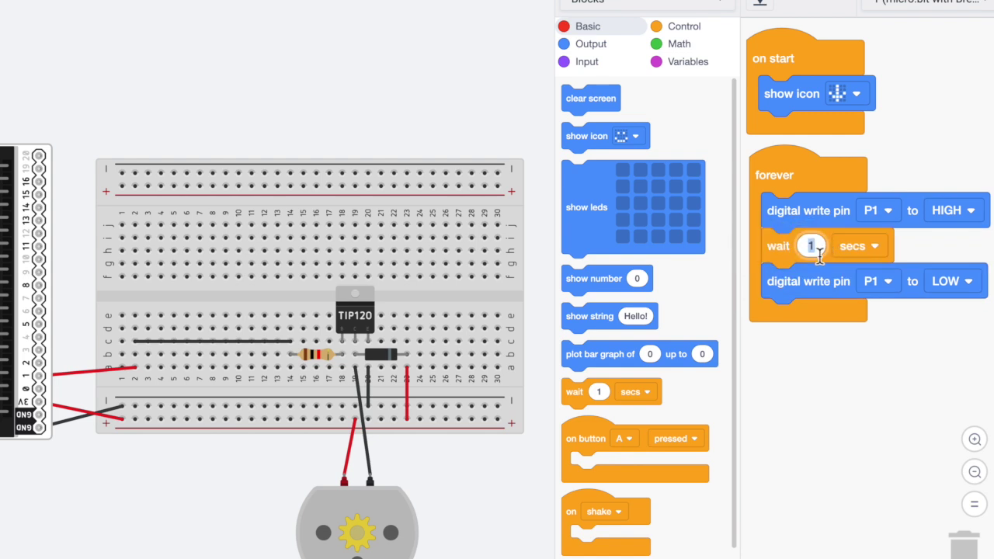
{"action": "type", "text": "2"}
{"action": "left_click_drag", "start_coordinate": [574, 392], "coordinate": [778, 317]}
{"action": "left_click", "coordinate": [811, 317]}
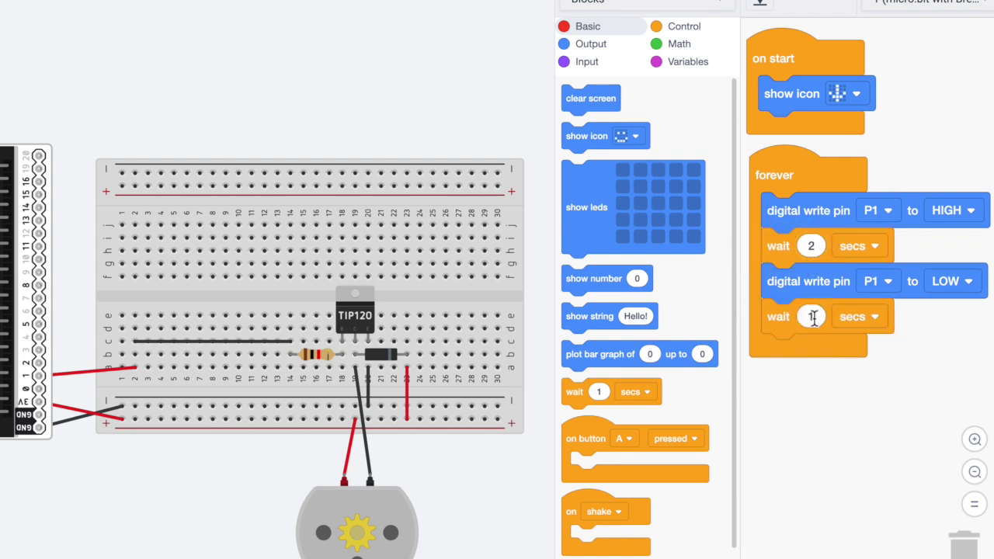
{"action": "type", "text": "2"}
{"action": "left_click", "coordinate": [827, 400]}
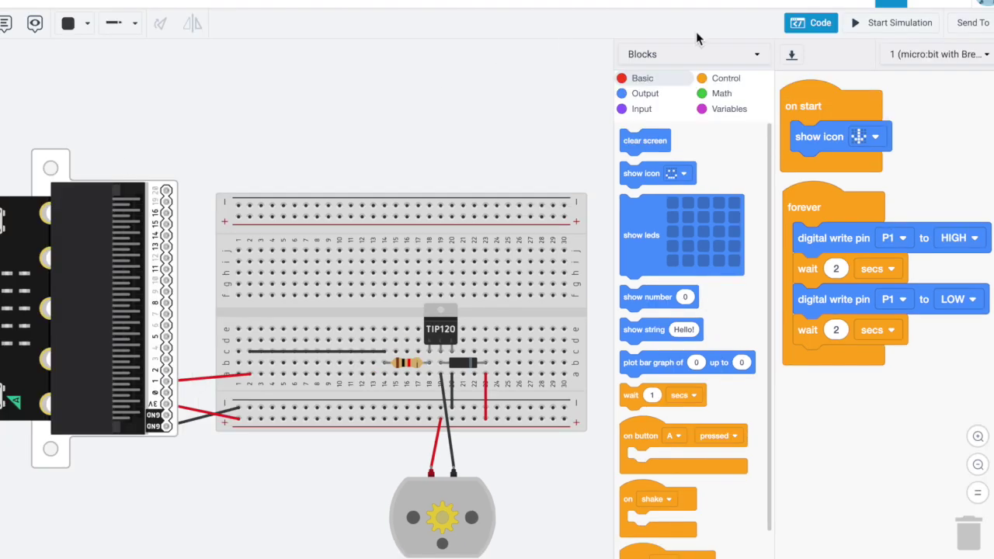
Start the circuit simulation so the micro:bit drives the DC motor
{"action": "left_click", "coordinate": [913, 29]}
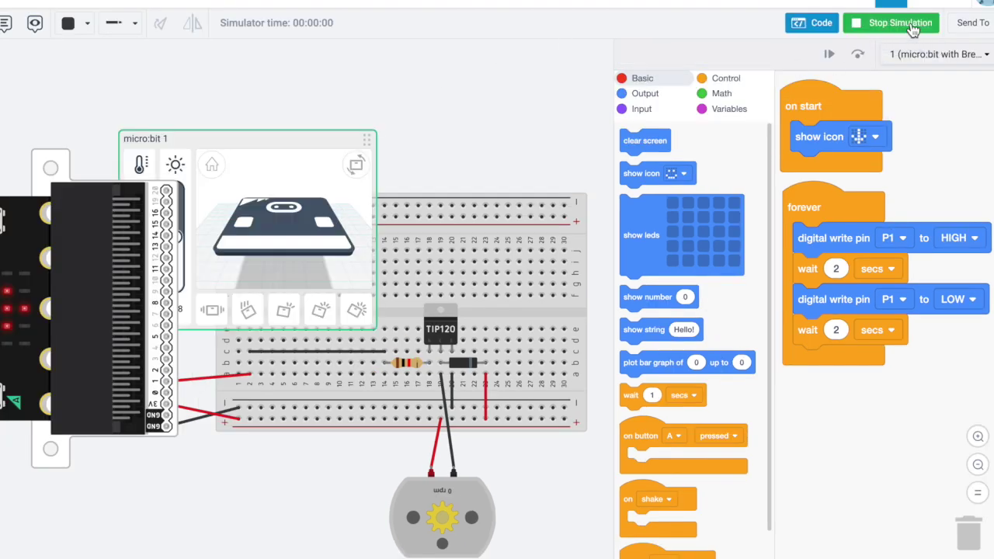